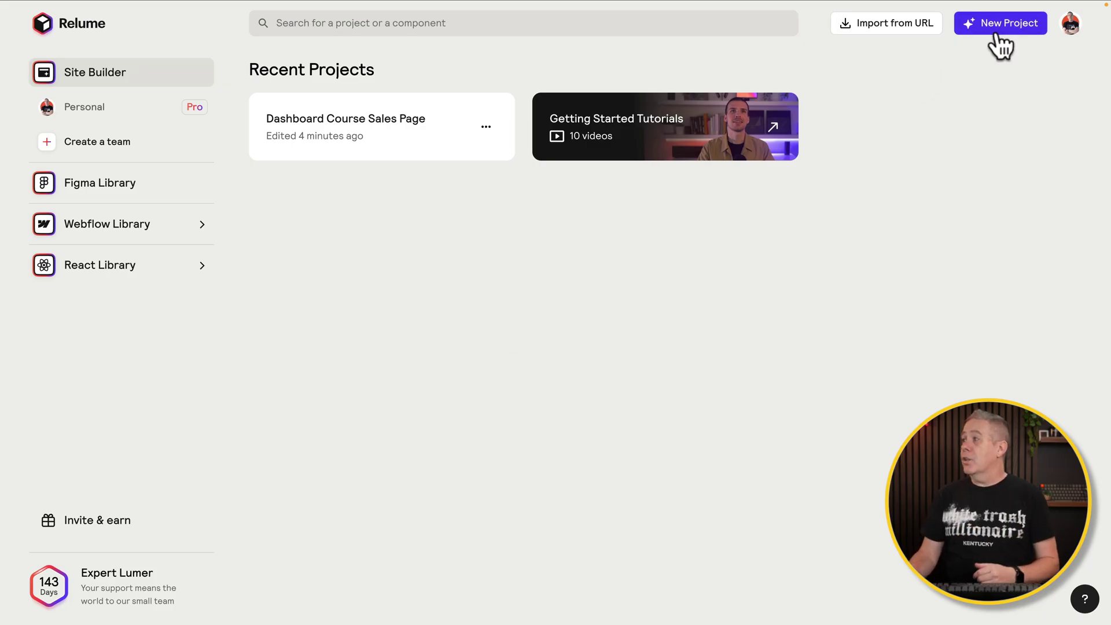
- Create a new project from the pasted course landing-page prompt with English (UK) and generate its sitemap
{"action": "left_click", "coordinate": [999, 26]}
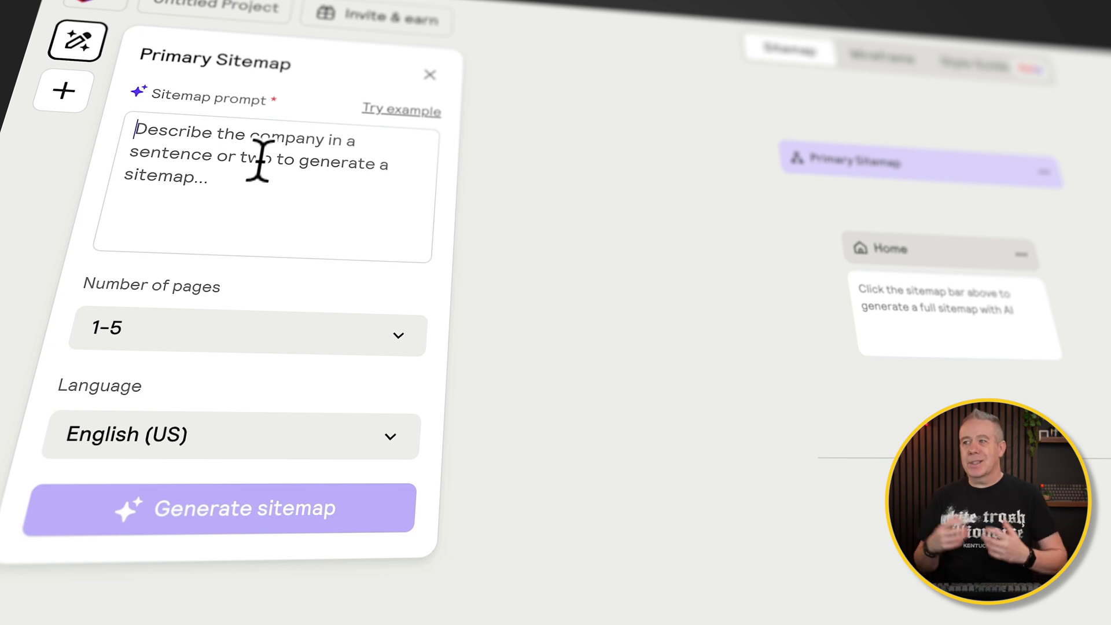
{"action": "left_click", "coordinate": [259, 161]}
{"action": "type", "text": "A landing page for a new course on creating a custom frontend dasbhoard using WordPress and WSForm."}
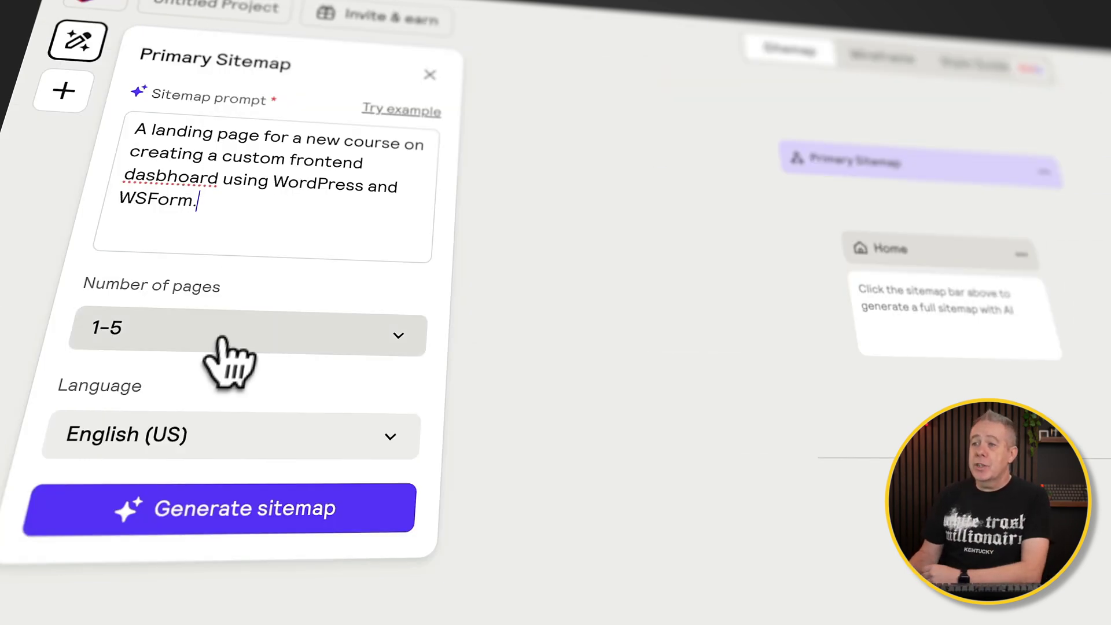
{"action": "left_click", "coordinate": [258, 437]}
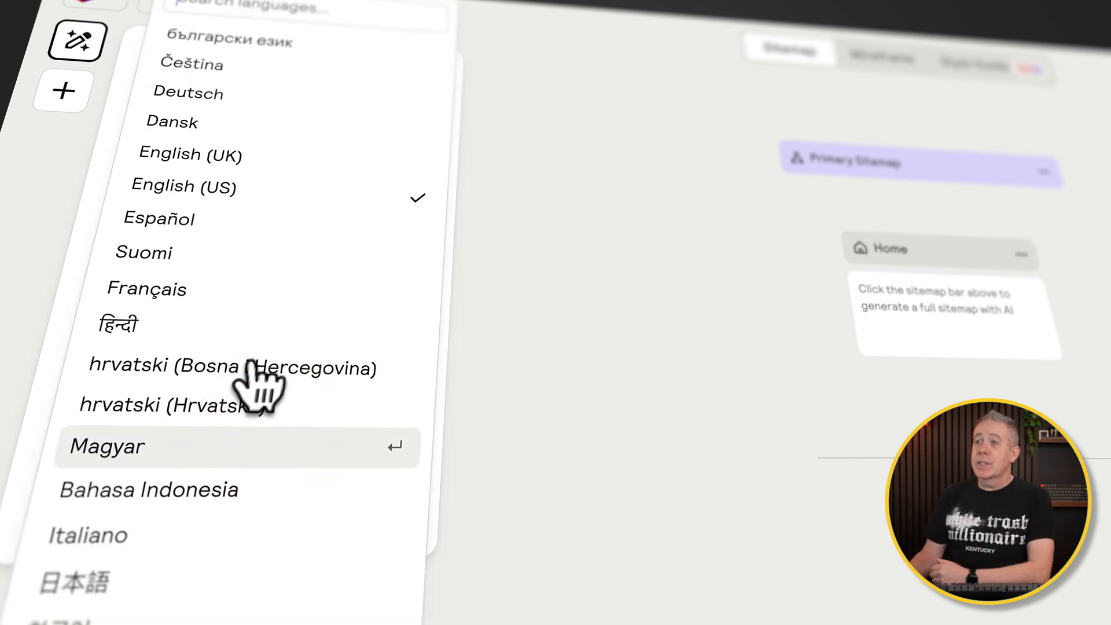
{"action": "left_click", "coordinate": [242, 157]}
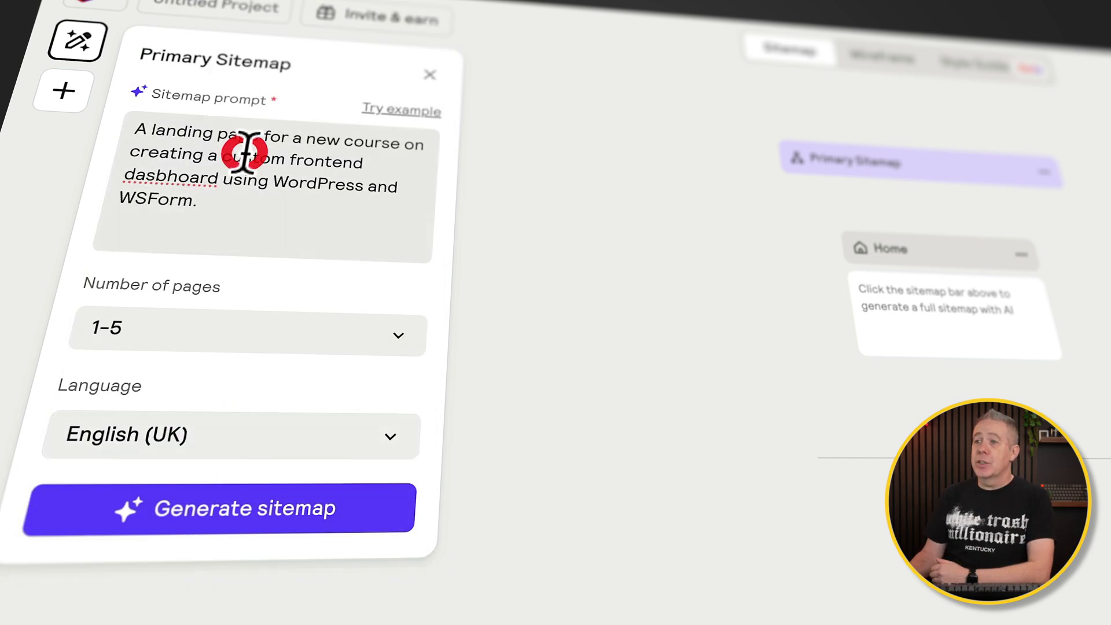
{"action": "left_click", "coordinate": [228, 507]}
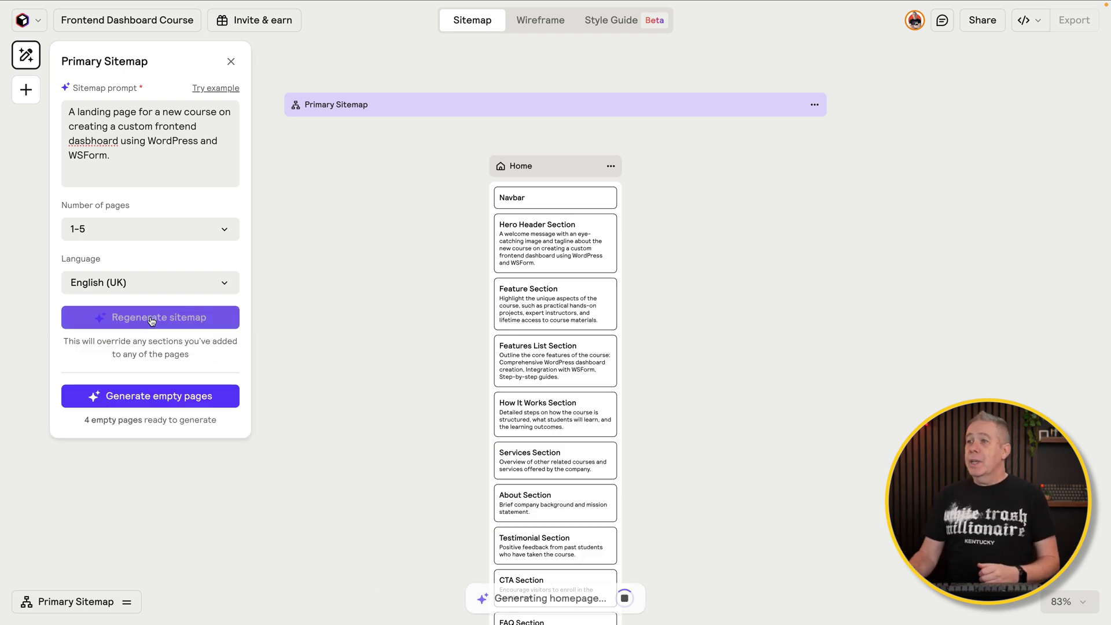
{"action": "left_click", "coordinate": [366, 325]}
{"action": "scroll", "coordinate": [366, 326], "scroll_direction": "down", "scroll_amount": 3}
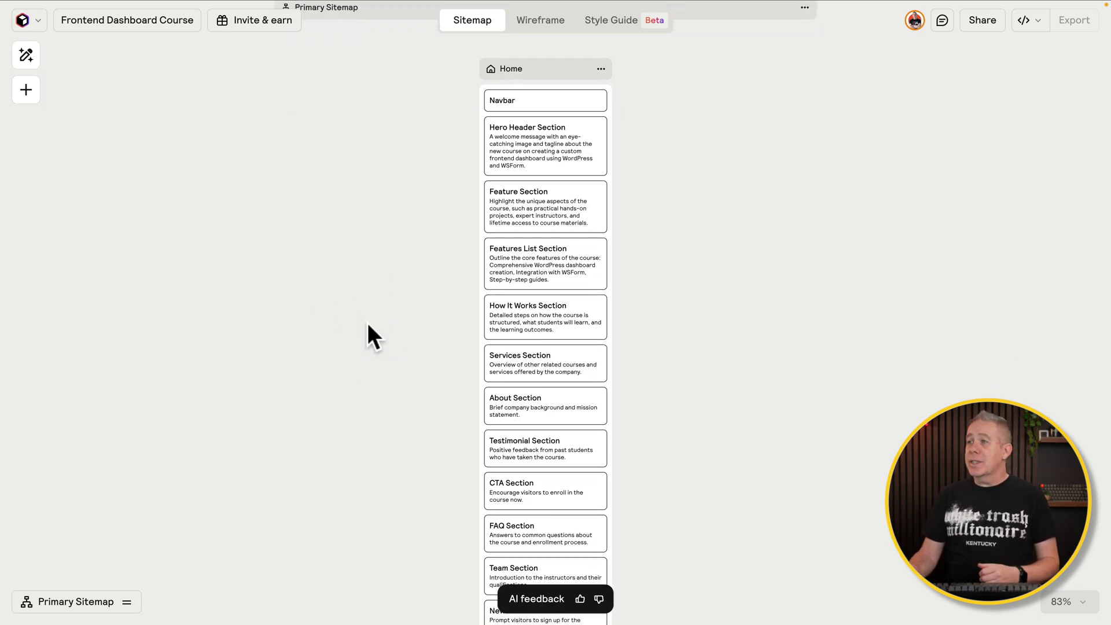
{"action": "mouse_move", "coordinate": [546, 234]}
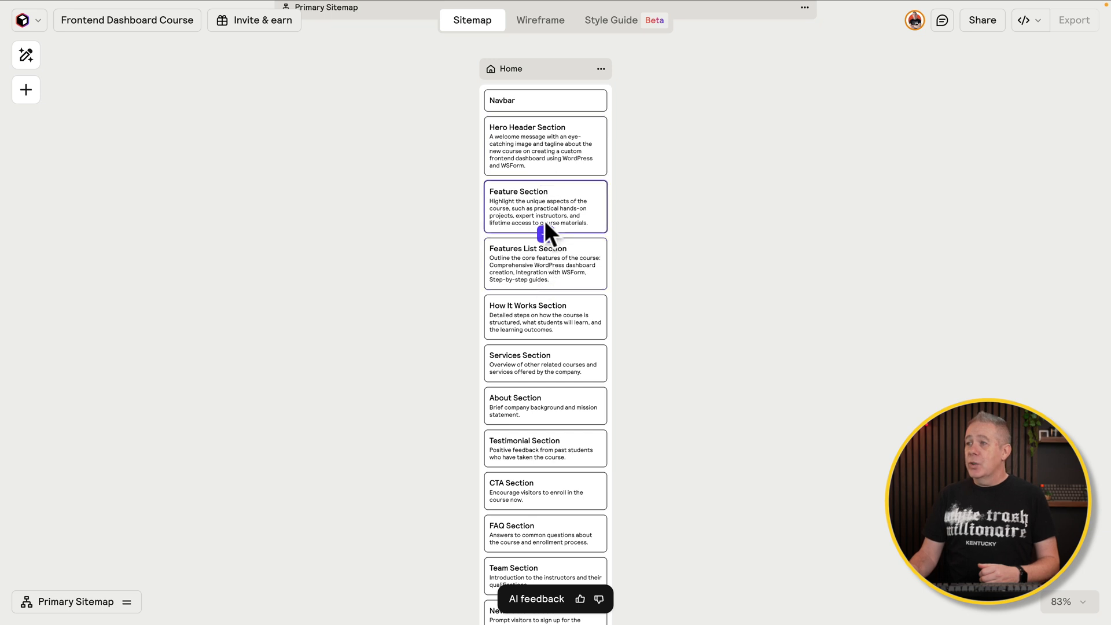
{"action": "left_click", "coordinate": [544, 220]}
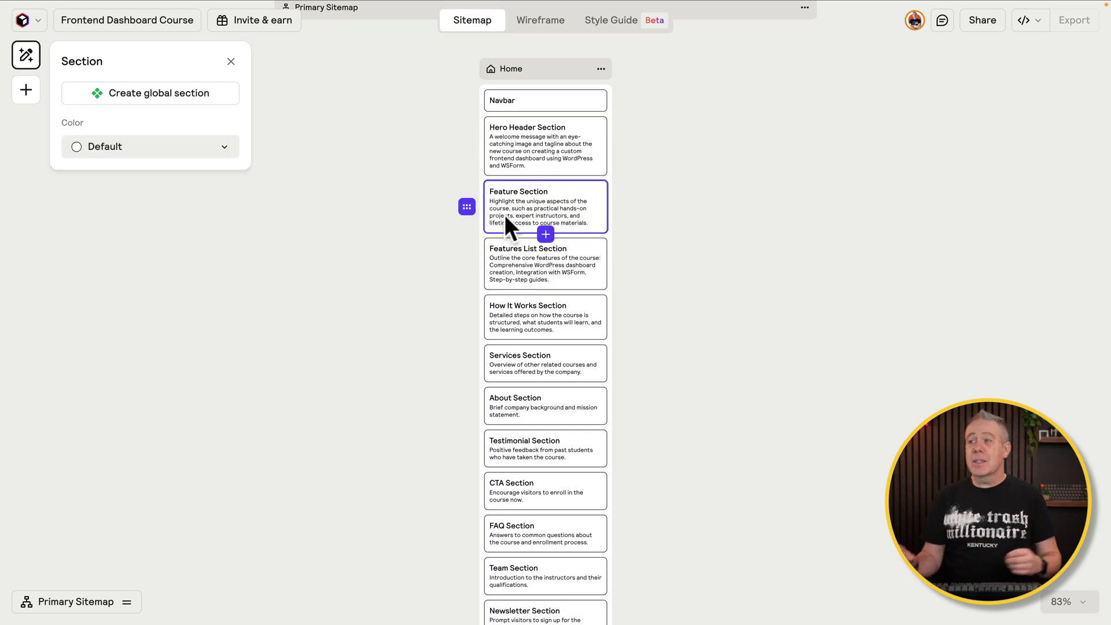
{"action": "mouse_move", "coordinate": [524, 98]}
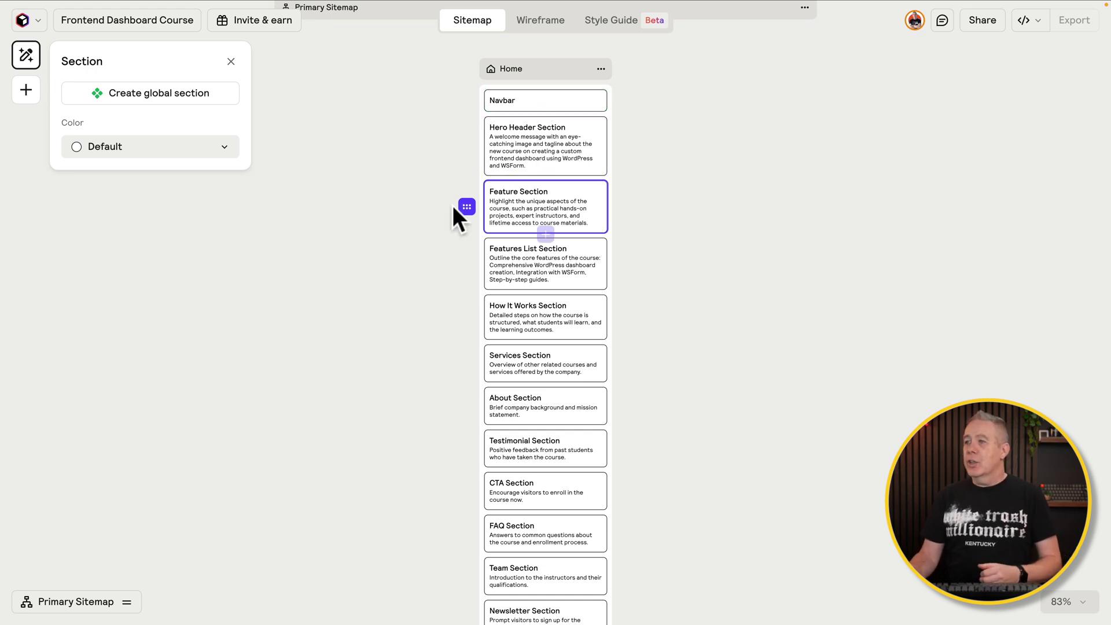
{"action": "mouse_move", "coordinate": [463, 208]}
{"action": "left_mouse_down"}
{"action": "mouse_move", "coordinate": [463, 267]}
{"action": "mouse_move", "coordinate": [468, 194]}
{"action": "left_mouse_up"}
{"action": "scroll", "coordinate": [491, 431], "scroll_direction": "down", "scroll_amount": 10}
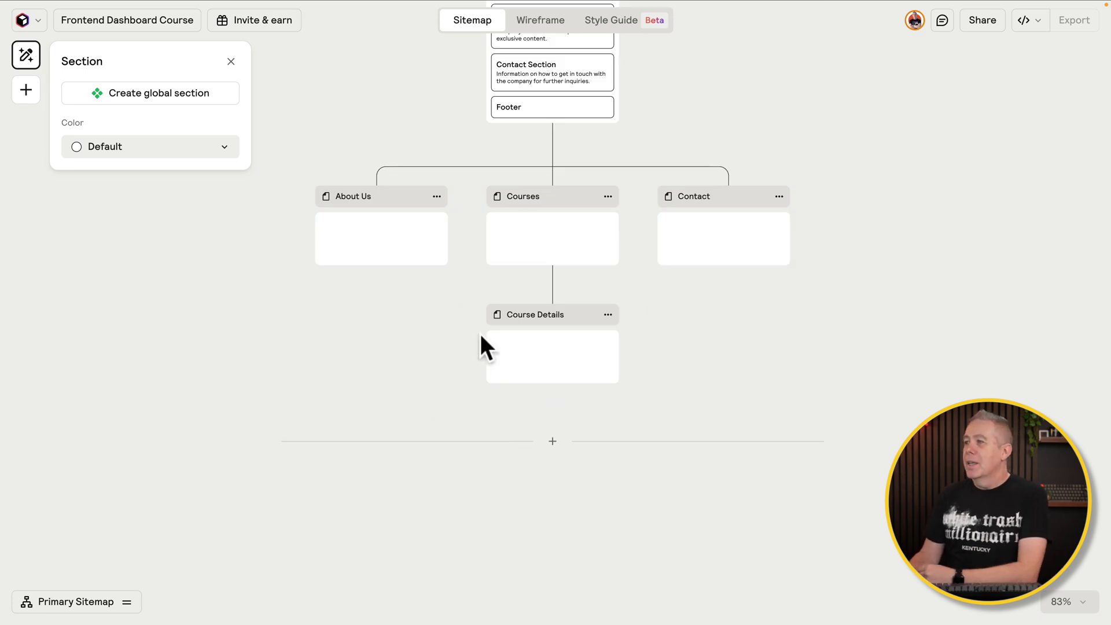
- Delete the Courses and About Us pages, then generate sections for the Contact page
{"action": "left_click", "coordinate": [608, 197]}
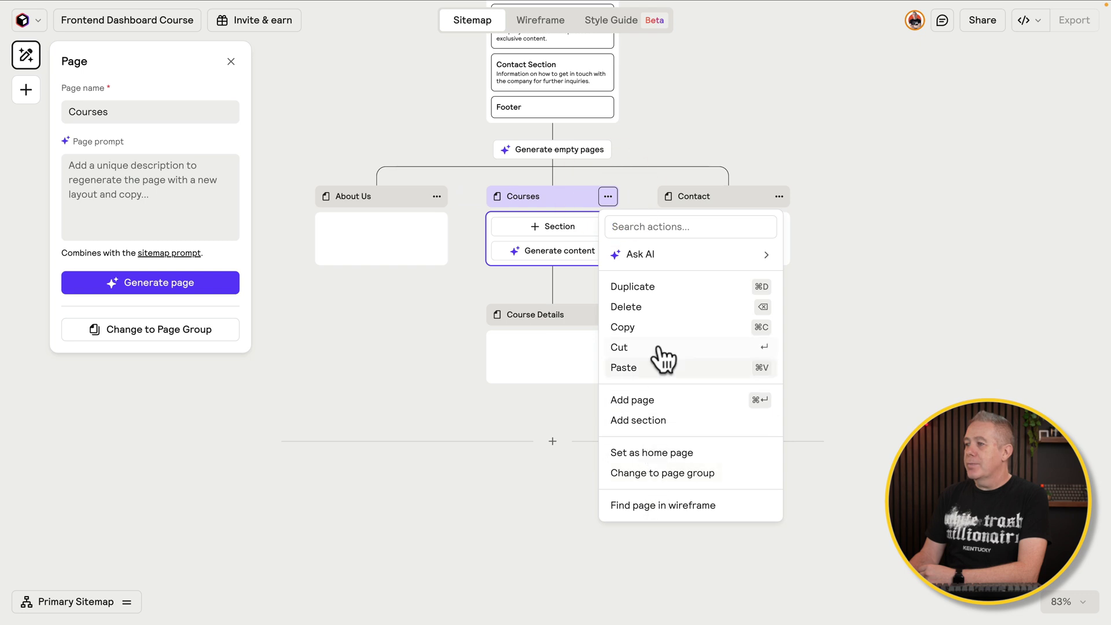
{"action": "left_click", "coordinate": [660, 308]}
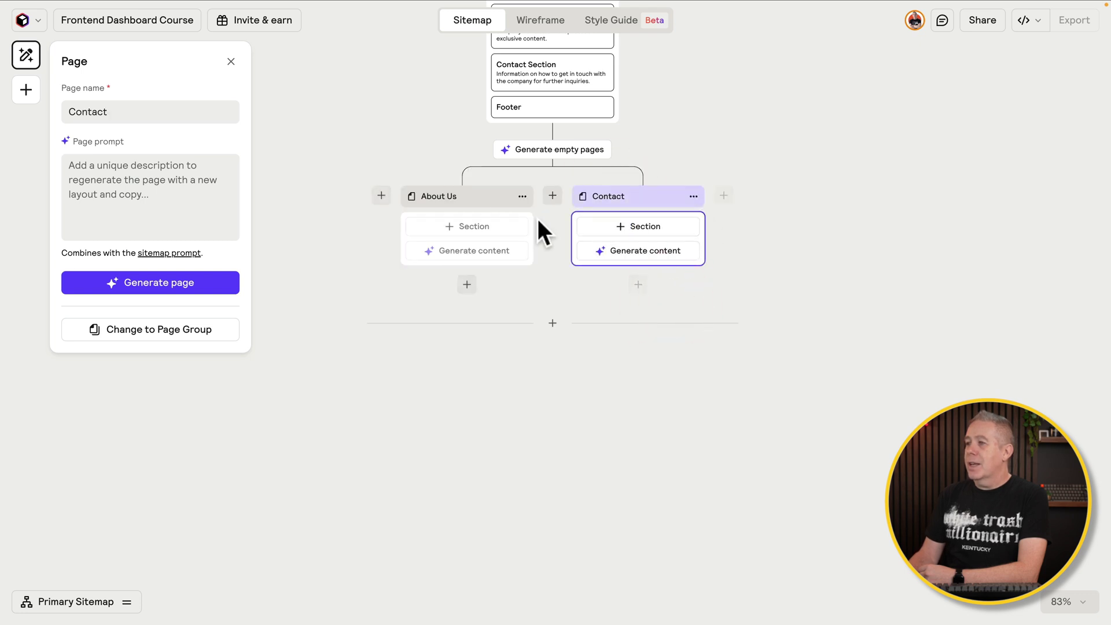
{"action": "left_click", "coordinate": [522, 196]}
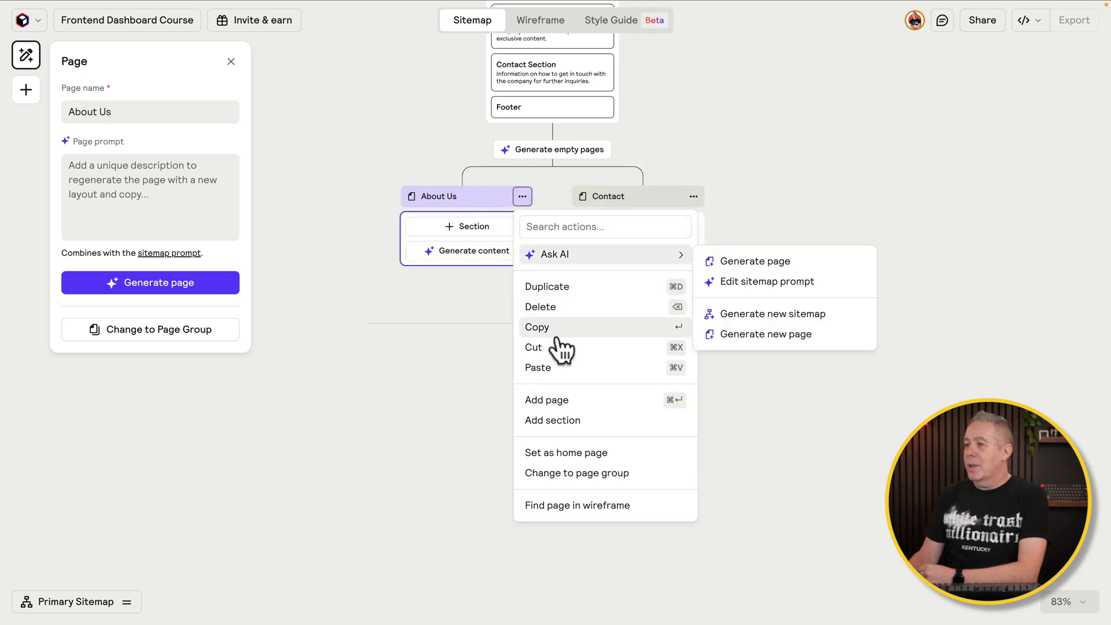
{"action": "left_click", "coordinate": [564, 307]}
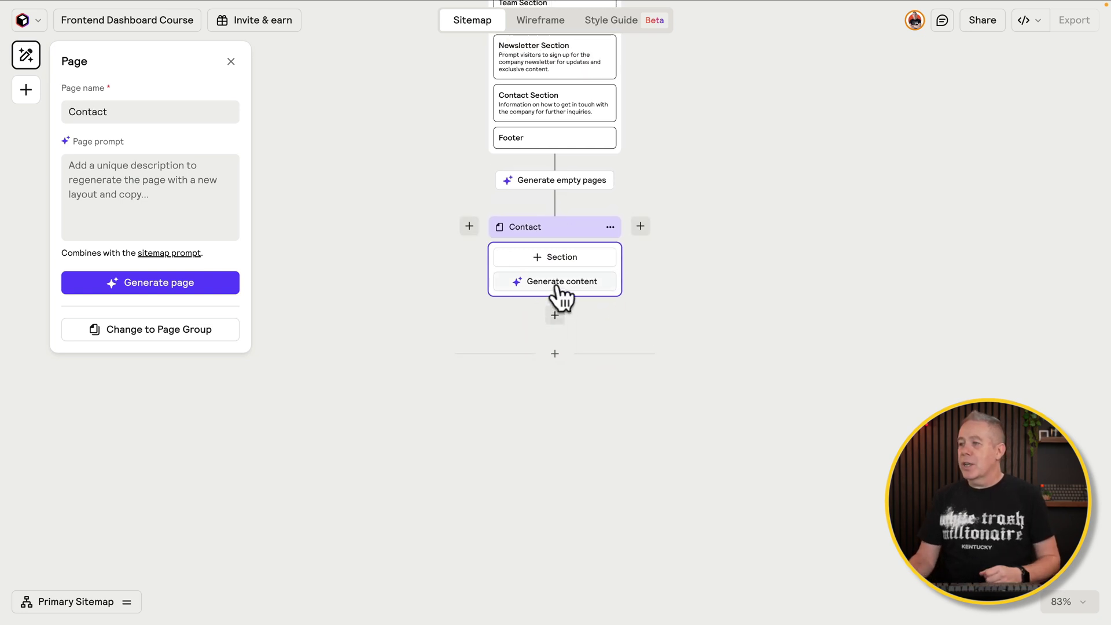
{"action": "left_click", "coordinate": [557, 283]}
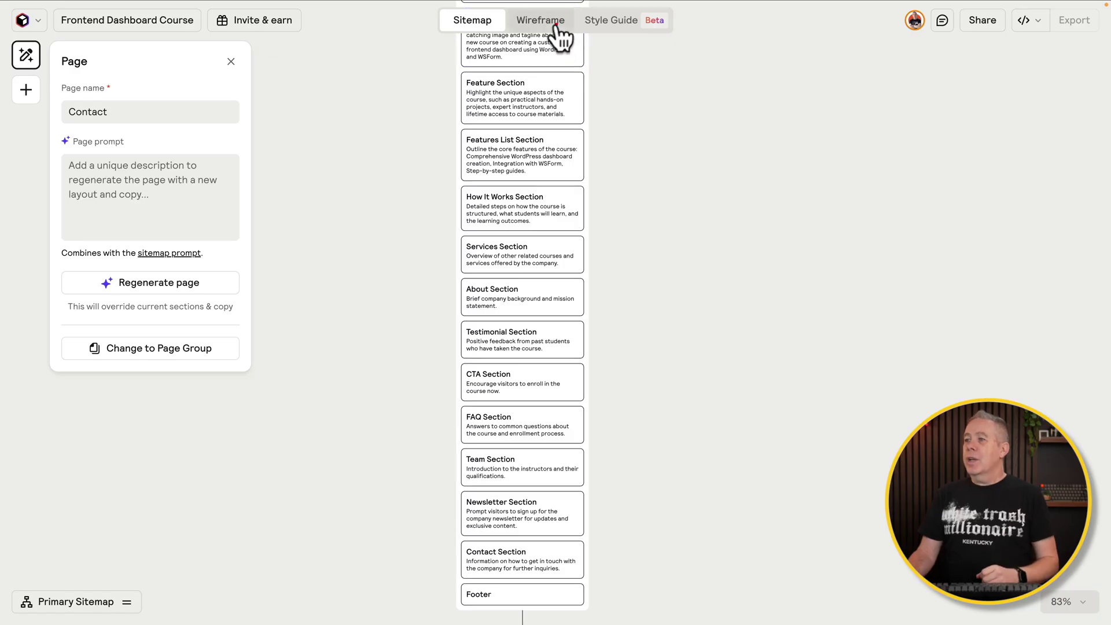
{"action": "left_click", "coordinate": [547, 23]}
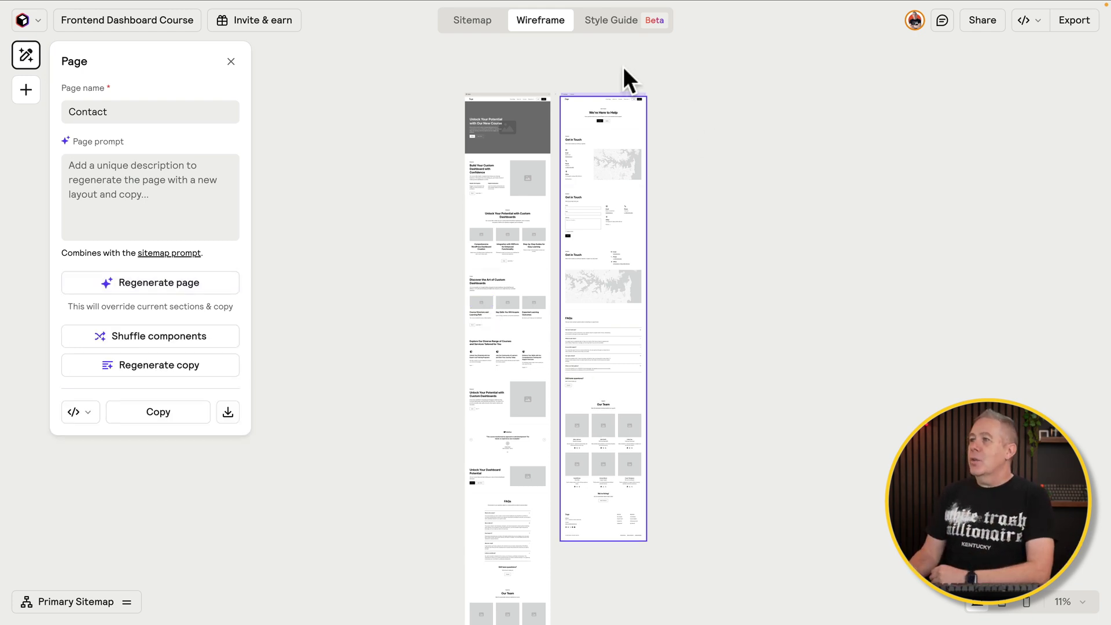
- Select and zoom into the Home page wireframe, then bring up the Style Guide
{"action": "left_click", "coordinate": [498, 92]}
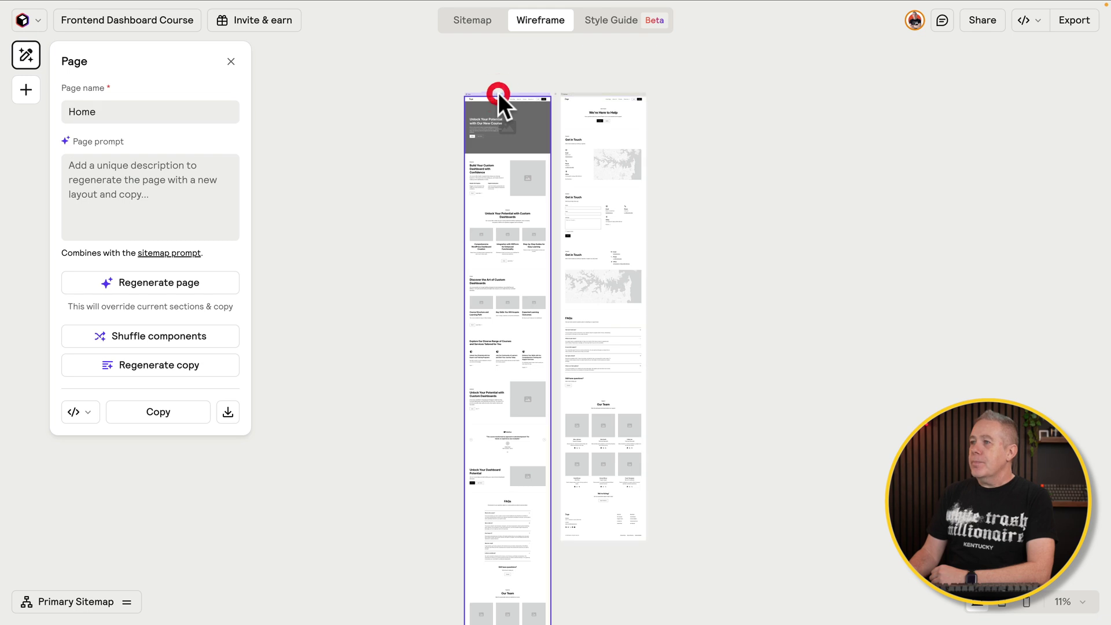
{"action": "scroll", "coordinate": [506, 192], "scroll_direction": "up", "scroll_amount": 5}
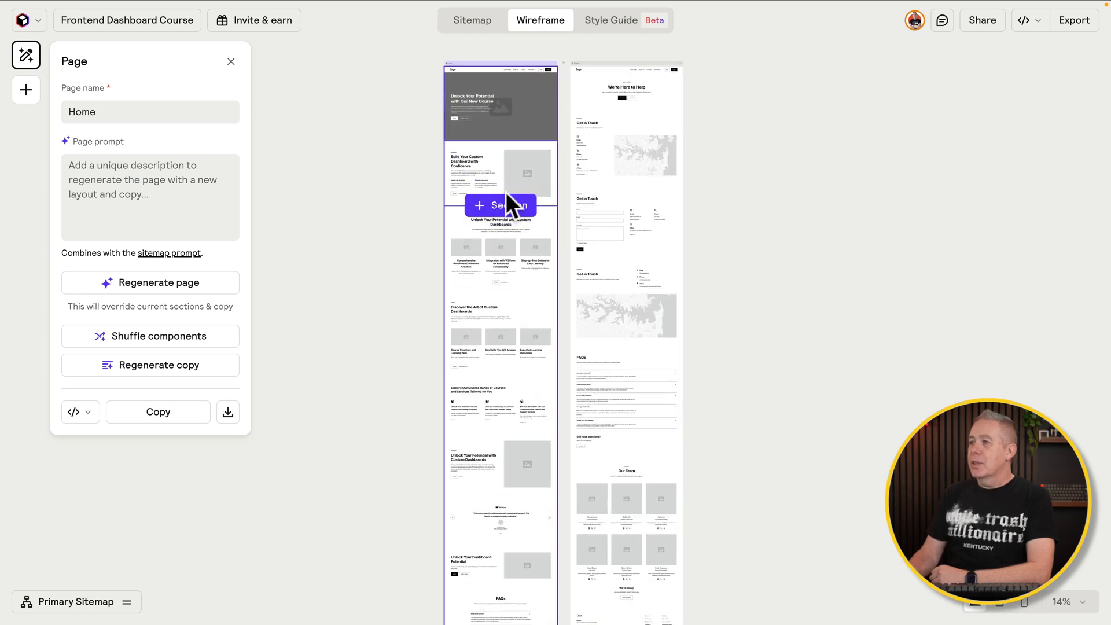
{"action": "scroll", "coordinate": [506, 192], "scroll_direction": "up", "scroll_amount": 4}
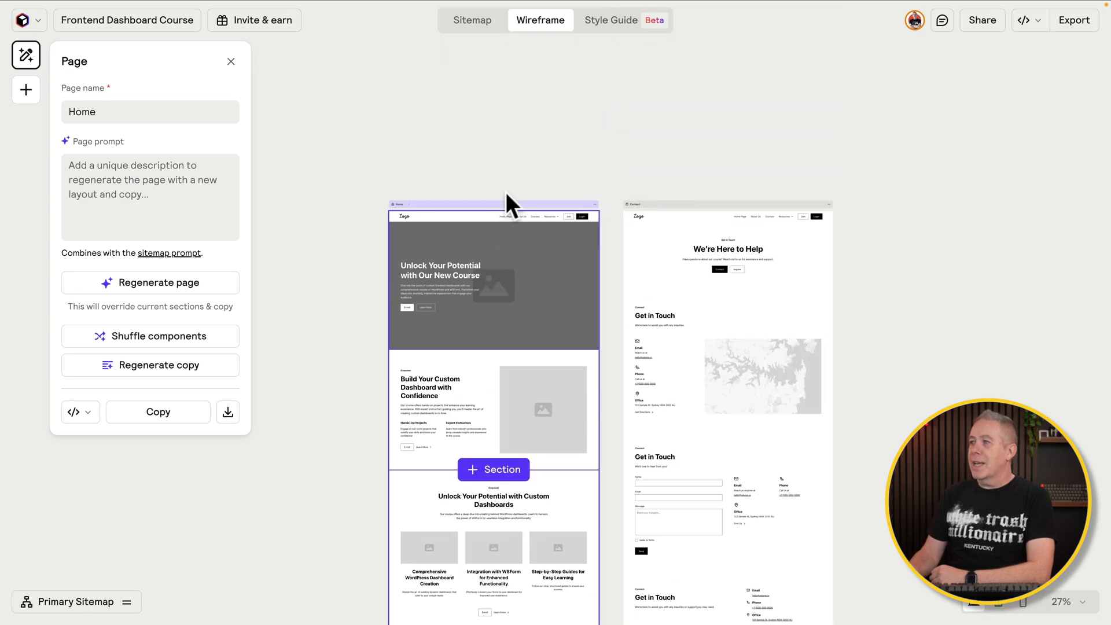
{"action": "mouse_move", "coordinate": [590, 2]}
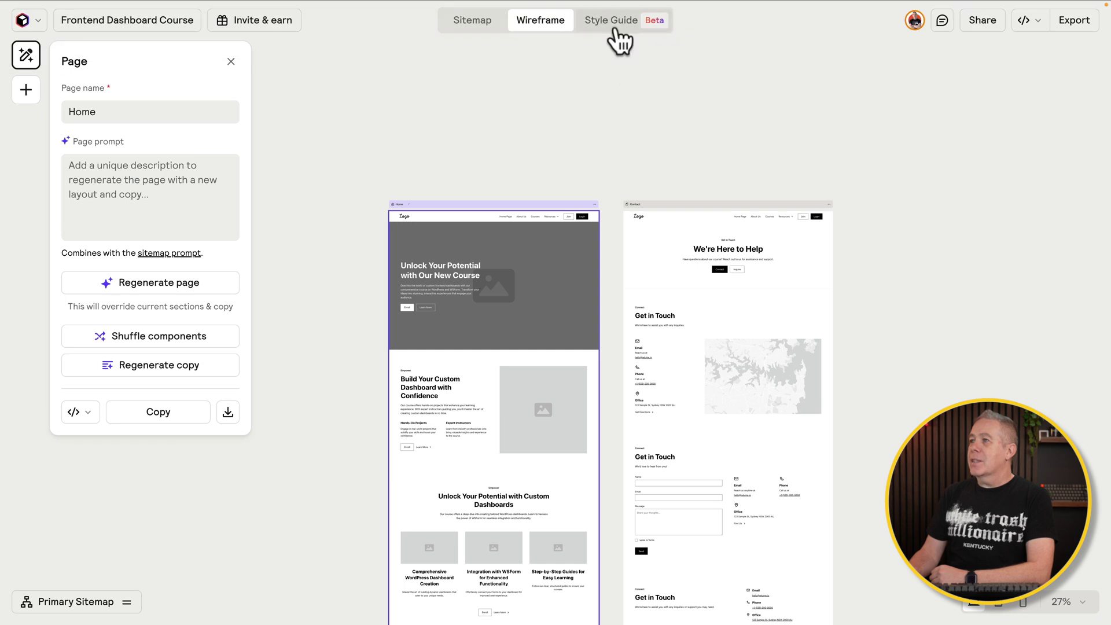
{"action": "left_click", "coordinate": [615, 23]}
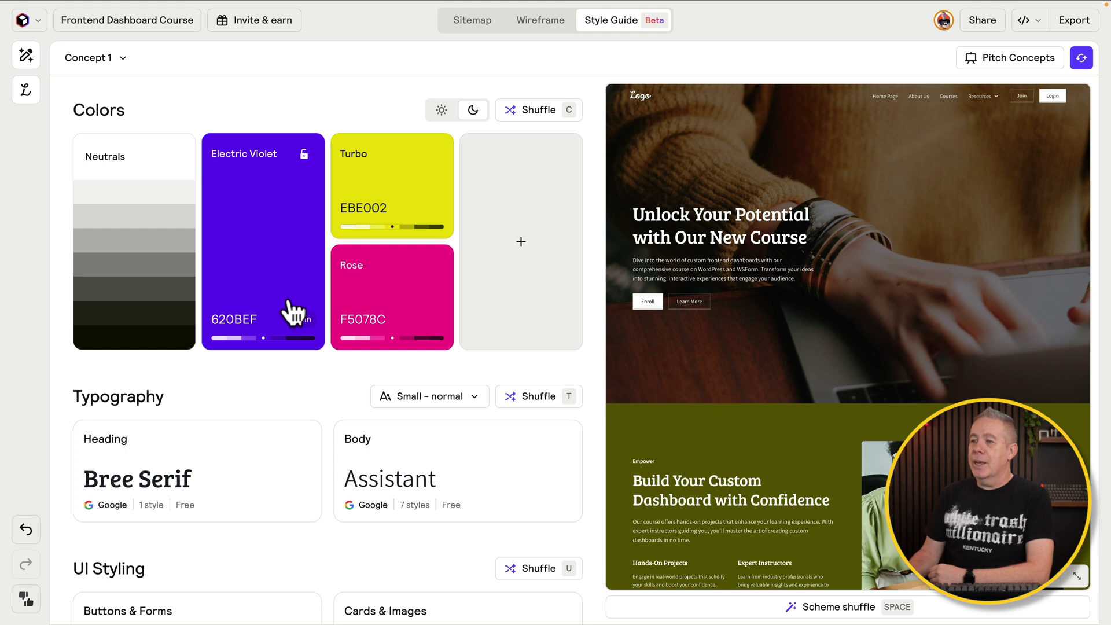
- Change the Electric Violet main colour to a saturated gold, FDD303
{"action": "left_click", "coordinate": [279, 278]}
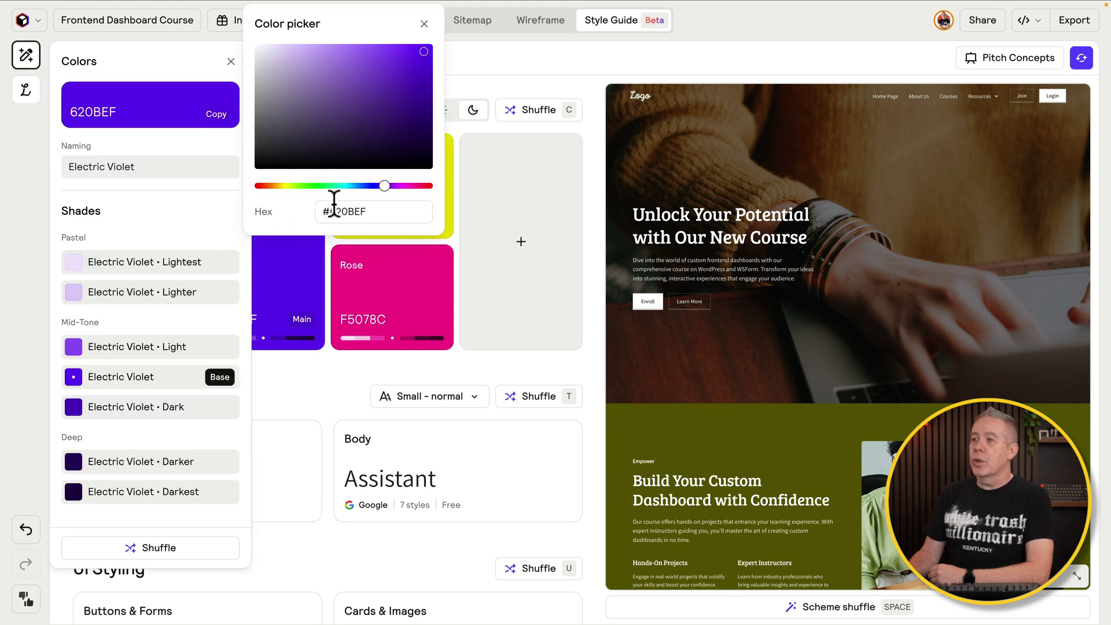
{"action": "left_click_drag", "start_coordinate": [284, 182], "coordinate": [280, 186]}
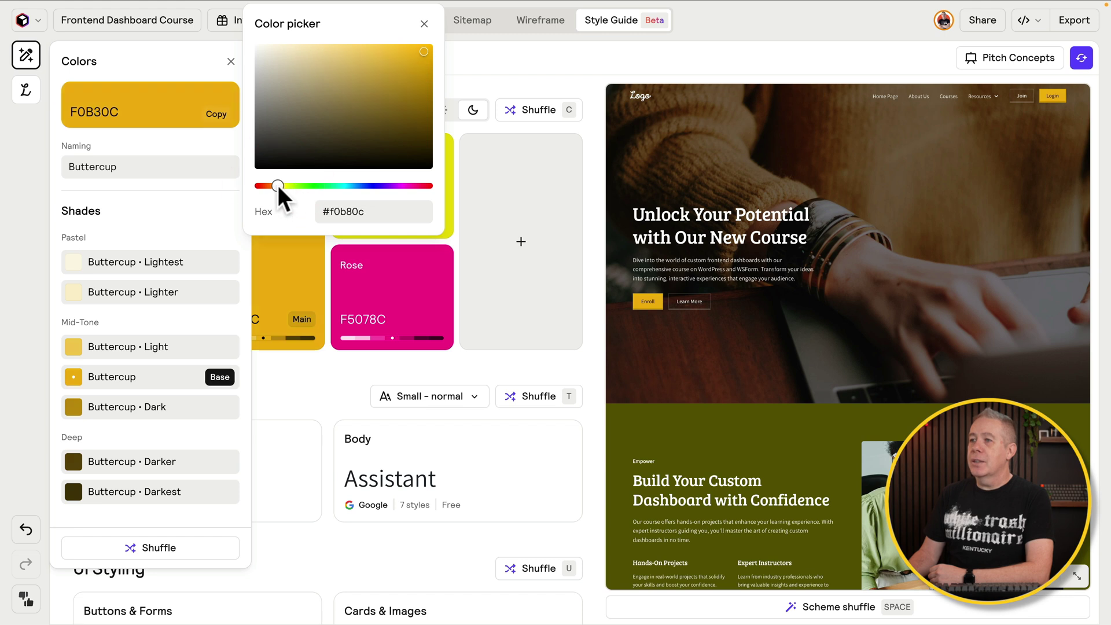
{"action": "left_click", "coordinate": [431, 46]}
- Turn the Turbo colour into Madison navy 0D2E62 and remove Rose from the palette
{"action": "left_click", "coordinate": [389, 210]}
{"action": "key", "text": "ctrl+a"}
{"action": "type", "text": "#EBE002"}
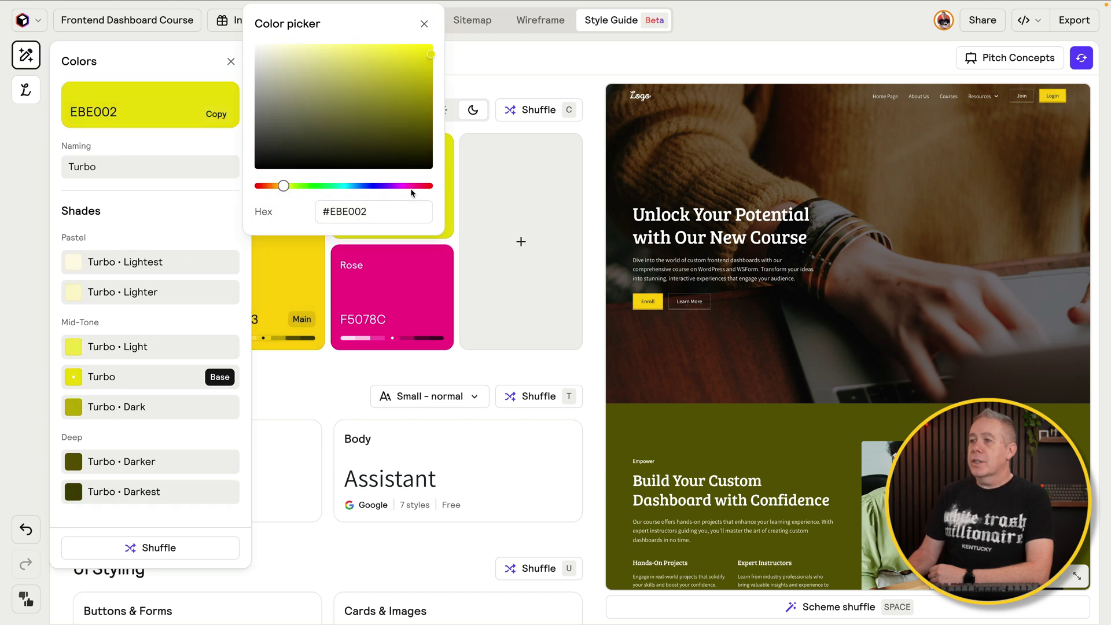
{"action": "left_click", "coordinate": [361, 186]}
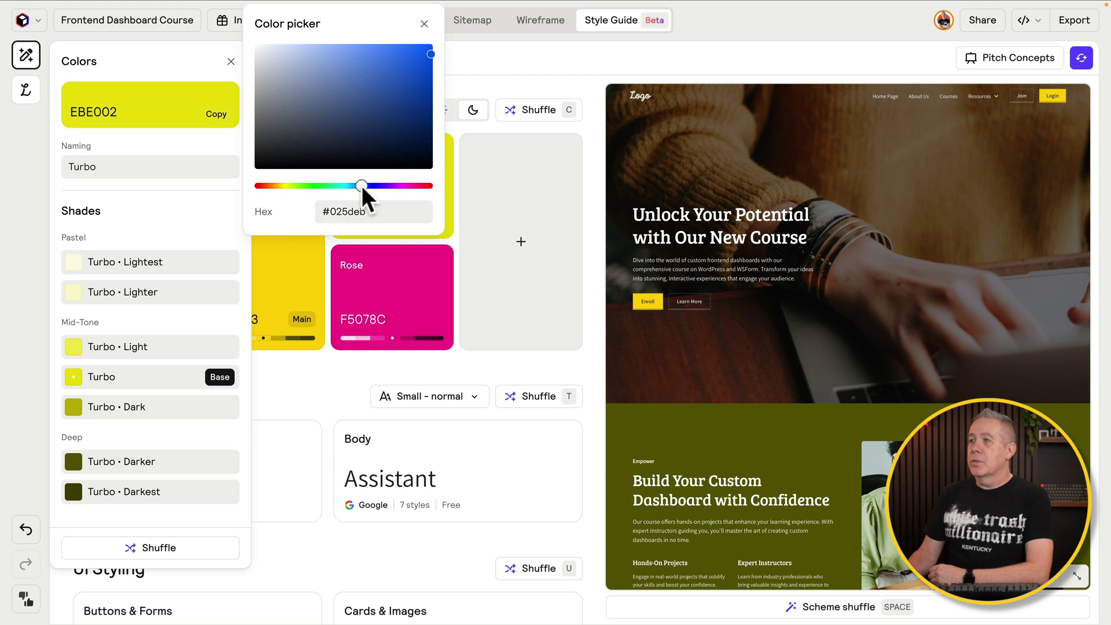
{"action": "left_click_drag", "start_coordinate": [429, 56], "coordinate": [410, 120]}
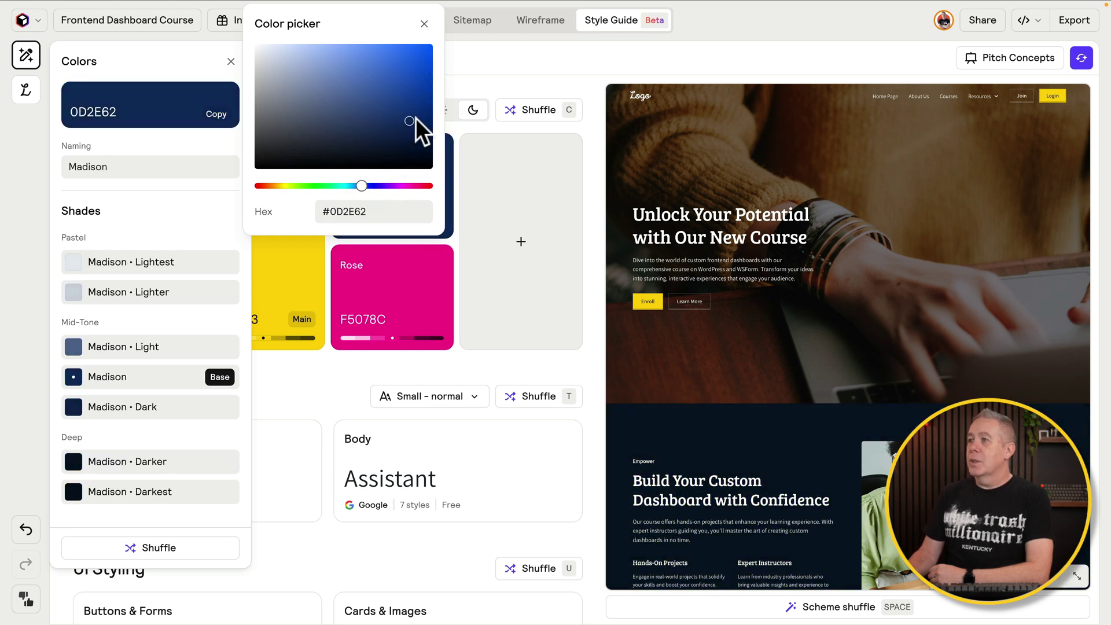
{"action": "left_click", "coordinate": [494, 81]}
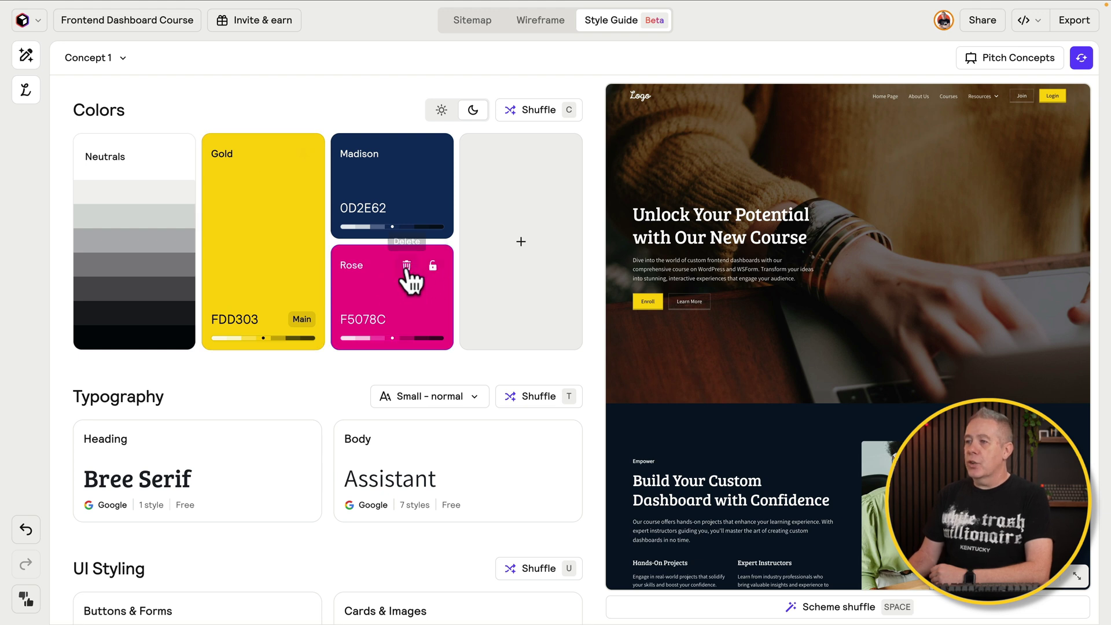
{"action": "left_click", "coordinate": [407, 266]}
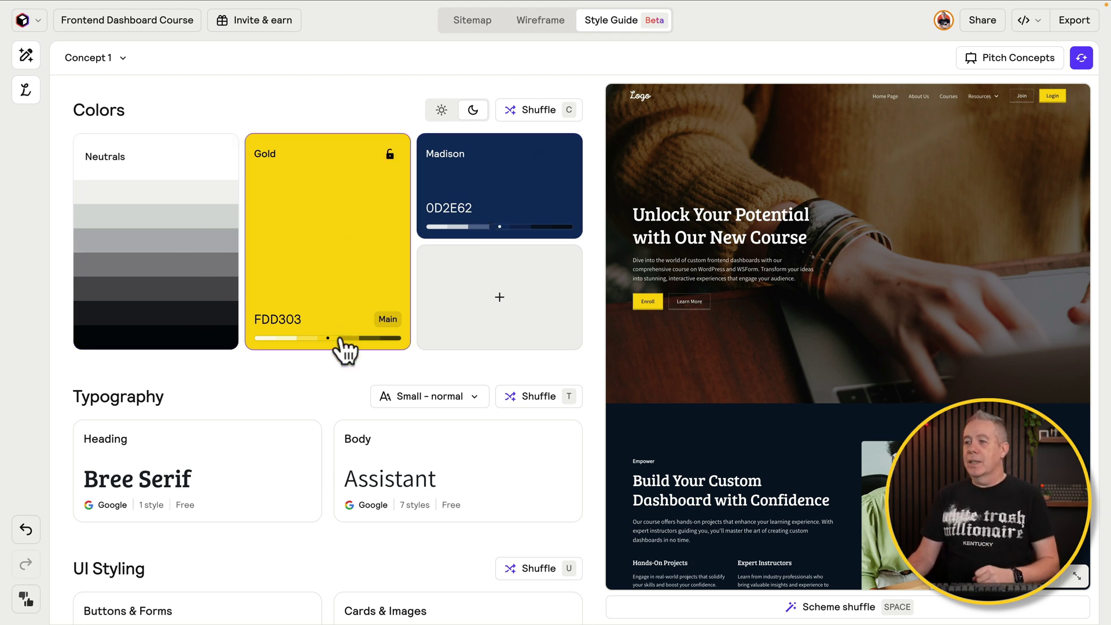
{"action": "scroll", "coordinate": [324, 359], "scroll_direction": "down", "scroll_amount": 2}
- Search 'barlow' and set Barlow as the heading font
{"action": "left_click", "coordinate": [166, 342]}
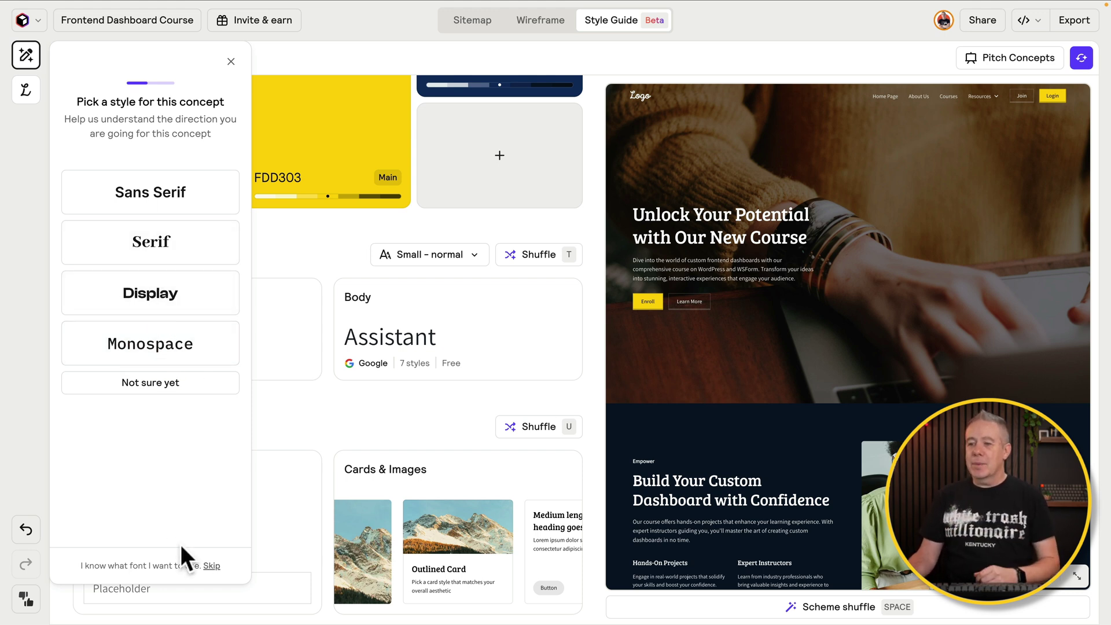
{"action": "left_click", "coordinate": [204, 565]}
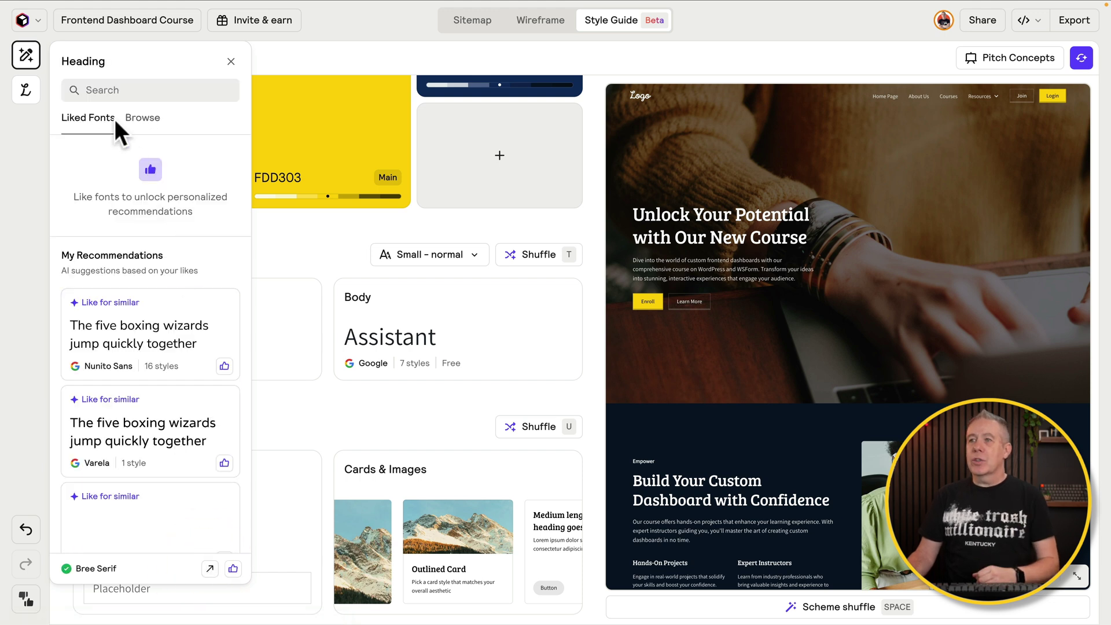
{"action": "left_click", "coordinate": [129, 91]}
{"action": "type", "text": "barlow"}
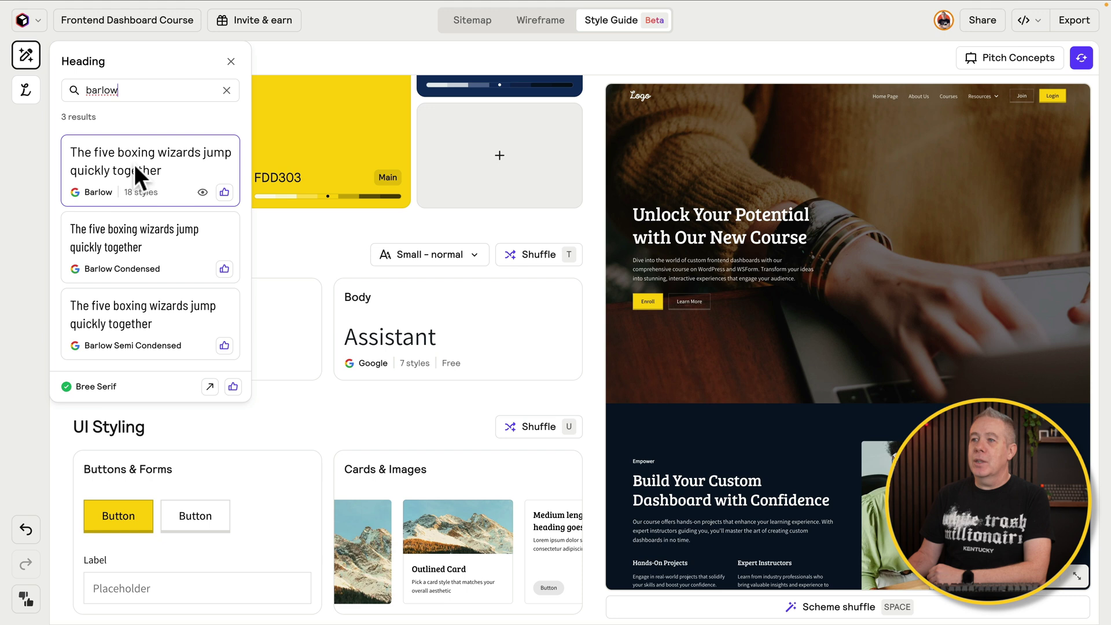
{"action": "left_click", "coordinate": [143, 165]}
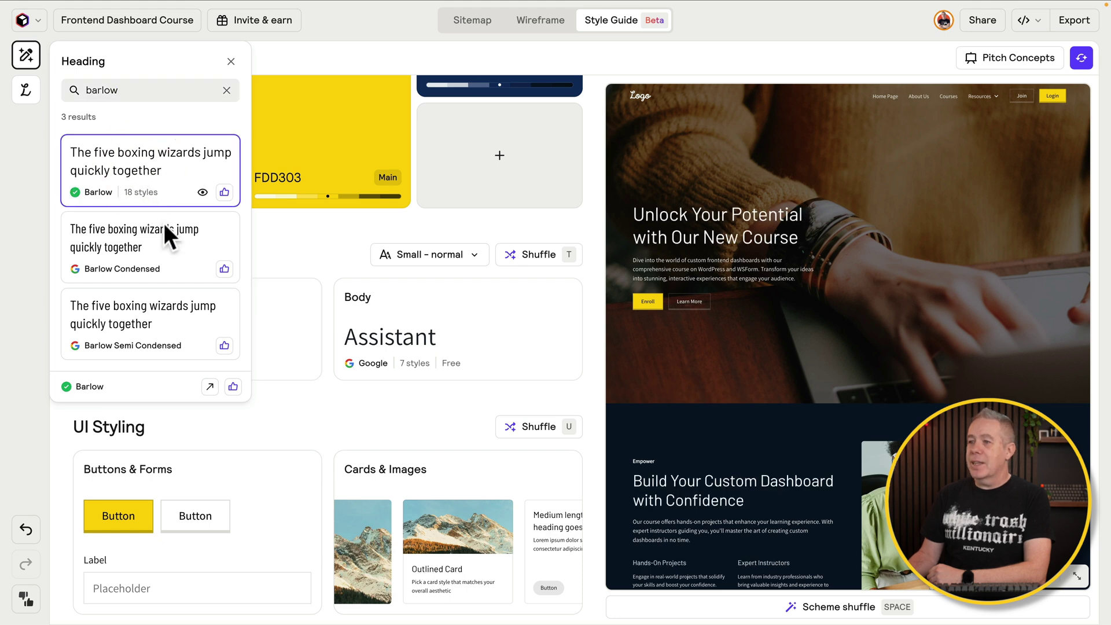
{"action": "left_click", "coordinate": [311, 415]}
- Search 'open' and set Open Sans as the body font
{"action": "left_click", "coordinate": [391, 350]}
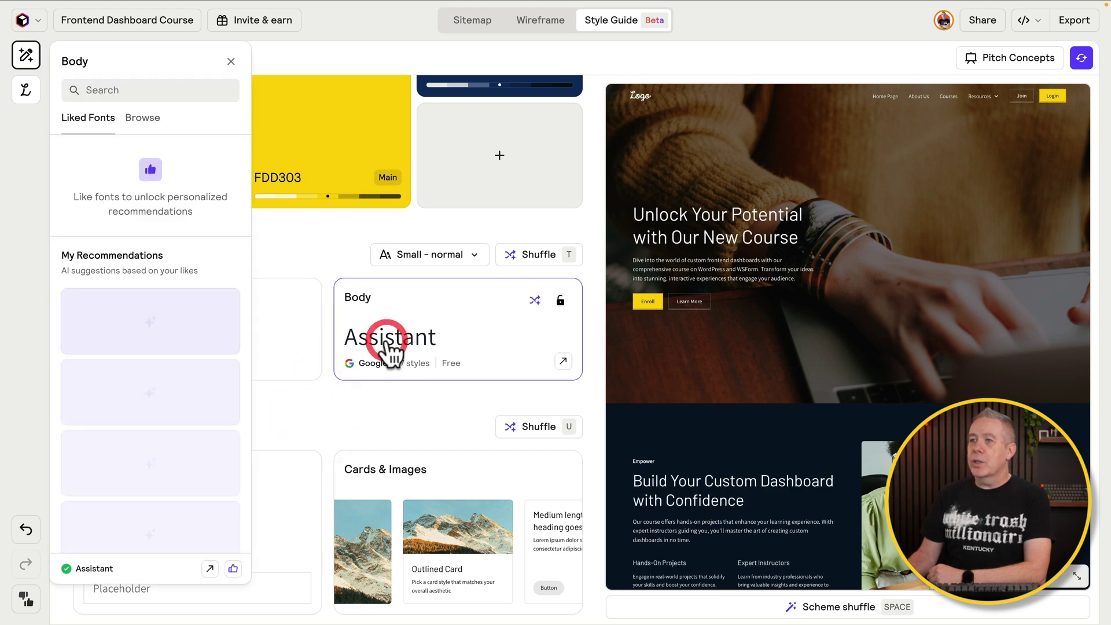
{"action": "left_click", "coordinate": [132, 91]}
{"action": "type", "text": "open"}
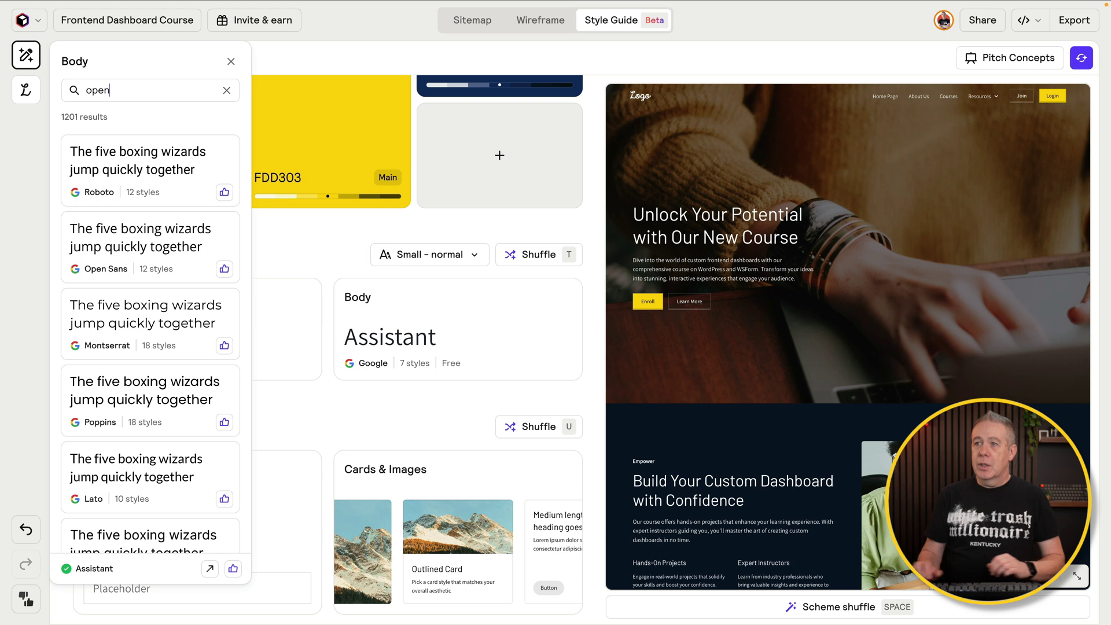
{"action": "left_click", "coordinate": [130, 172]}
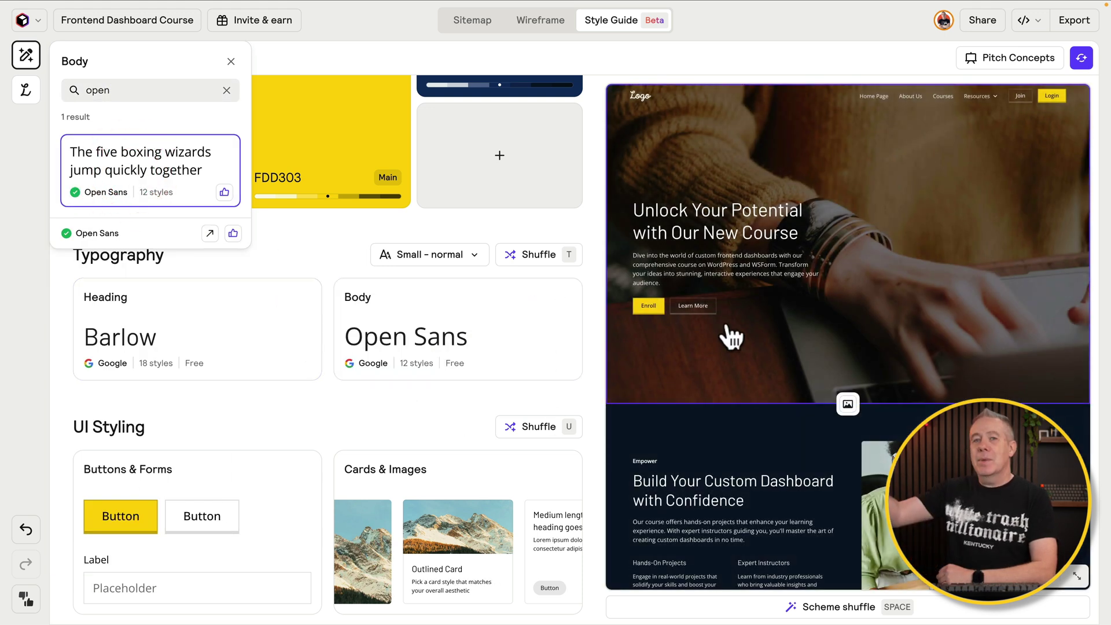
{"action": "left_click", "coordinate": [303, 417]}
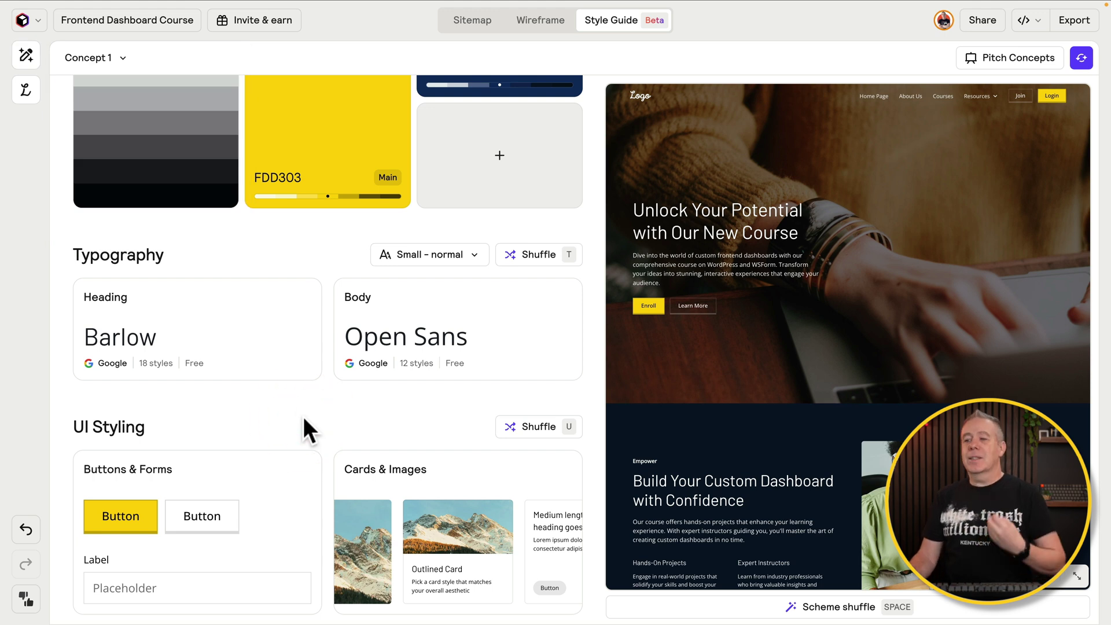
{"action": "scroll", "coordinate": [303, 417], "scroll_direction": "down", "scroll_amount": 1}
- In Buttons & Forms, settle on slightly rounded corners and apply the Sleek style
{"action": "mouse_move", "coordinate": [129, 476]}
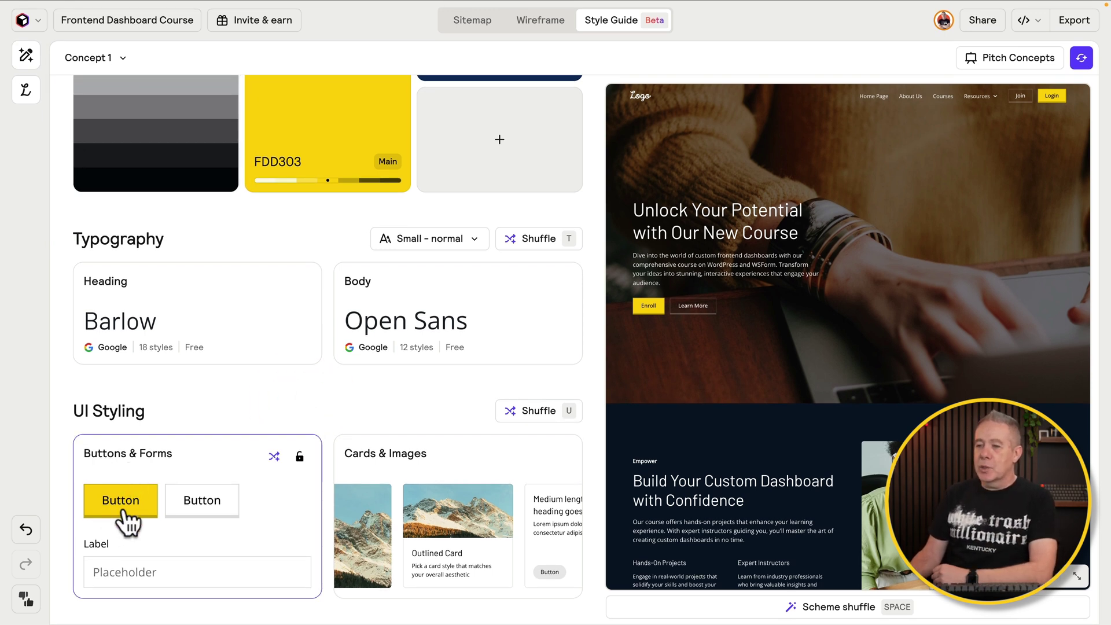
{"action": "left_click", "coordinate": [139, 488]}
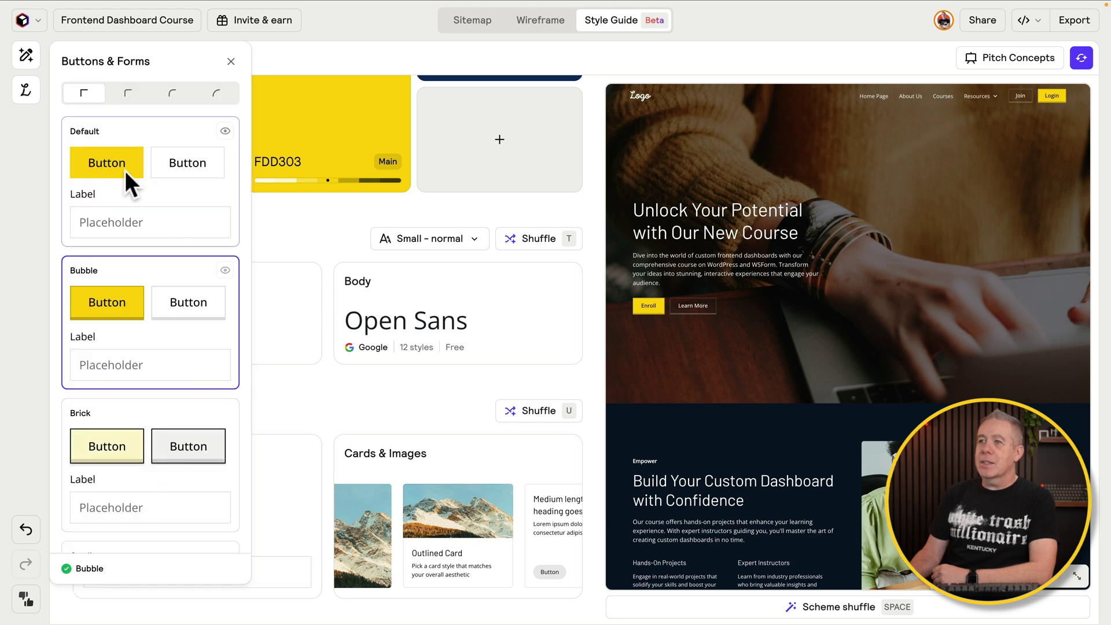
{"action": "left_click", "coordinate": [129, 94]}
{"action": "left_click", "coordinate": [170, 95]}
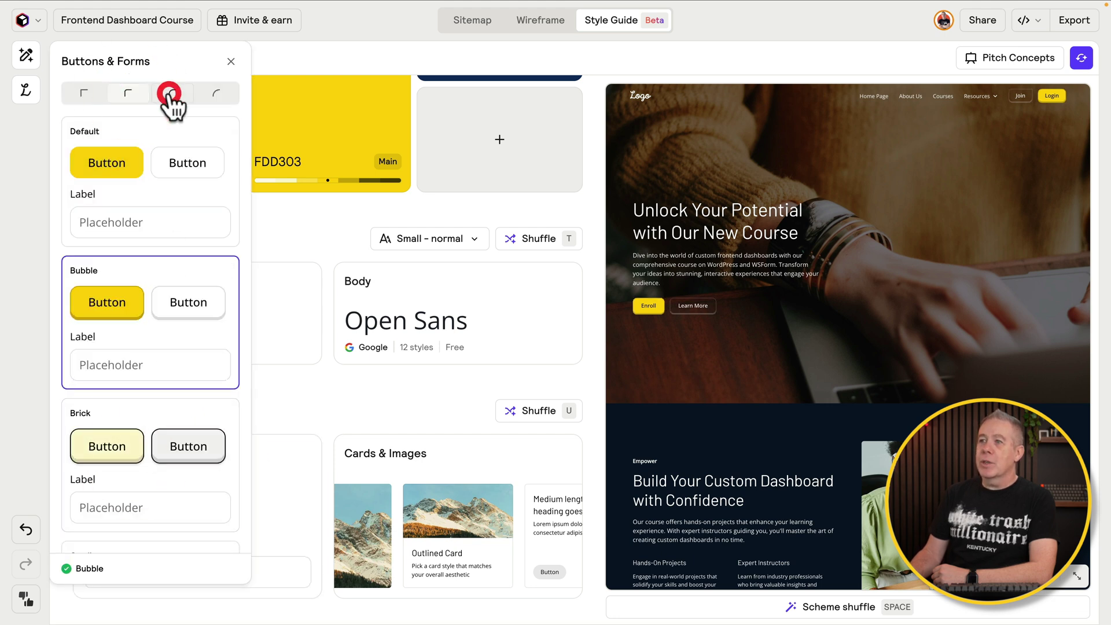
{"action": "left_click", "coordinate": [217, 95]}
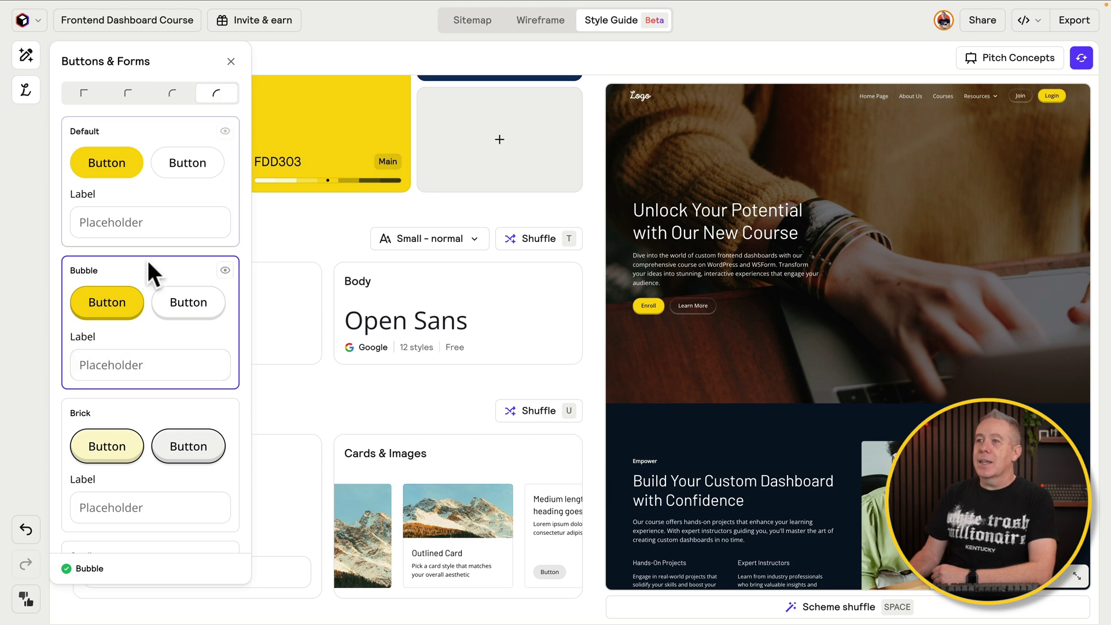
{"action": "left_click", "coordinate": [126, 93]}
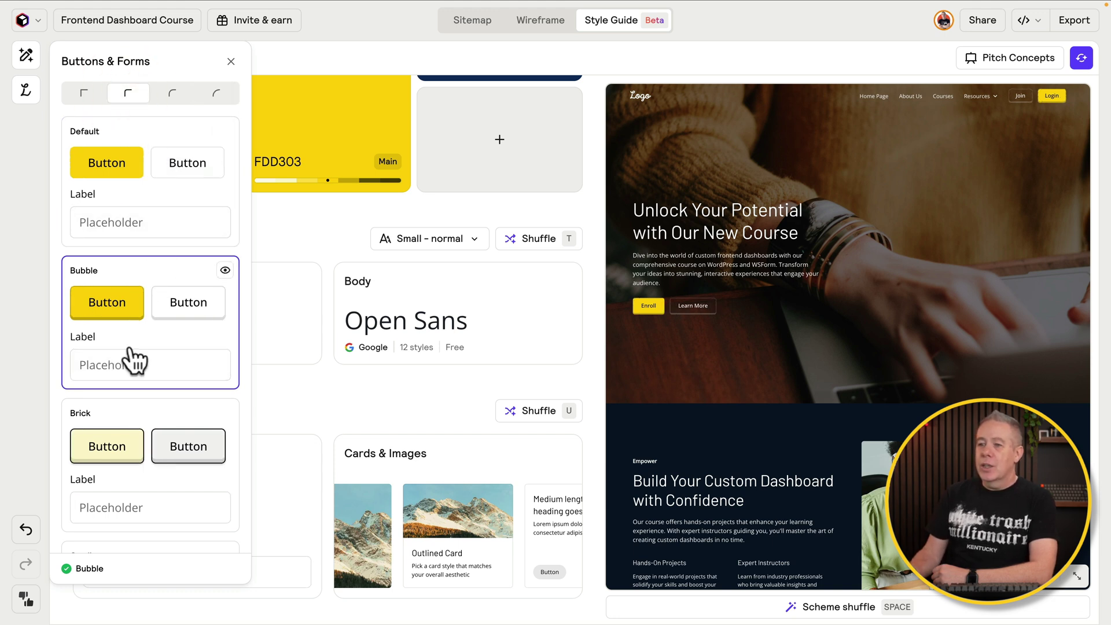
{"action": "scroll", "coordinate": [132, 359], "scroll_direction": "down", "scroll_amount": 7}
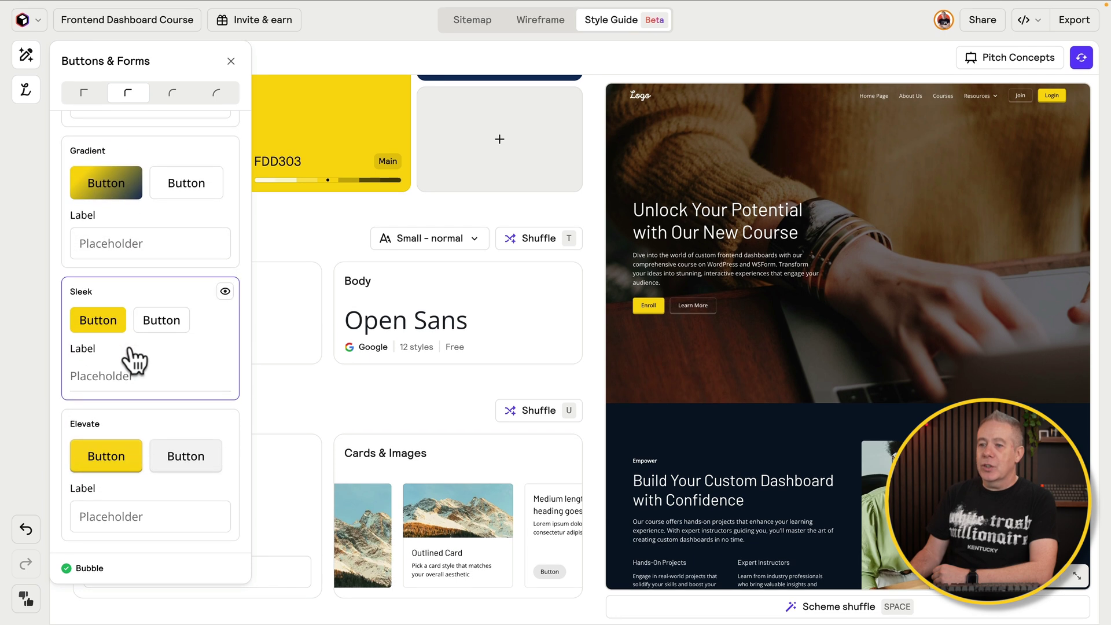
{"action": "left_click", "coordinate": [101, 321]}
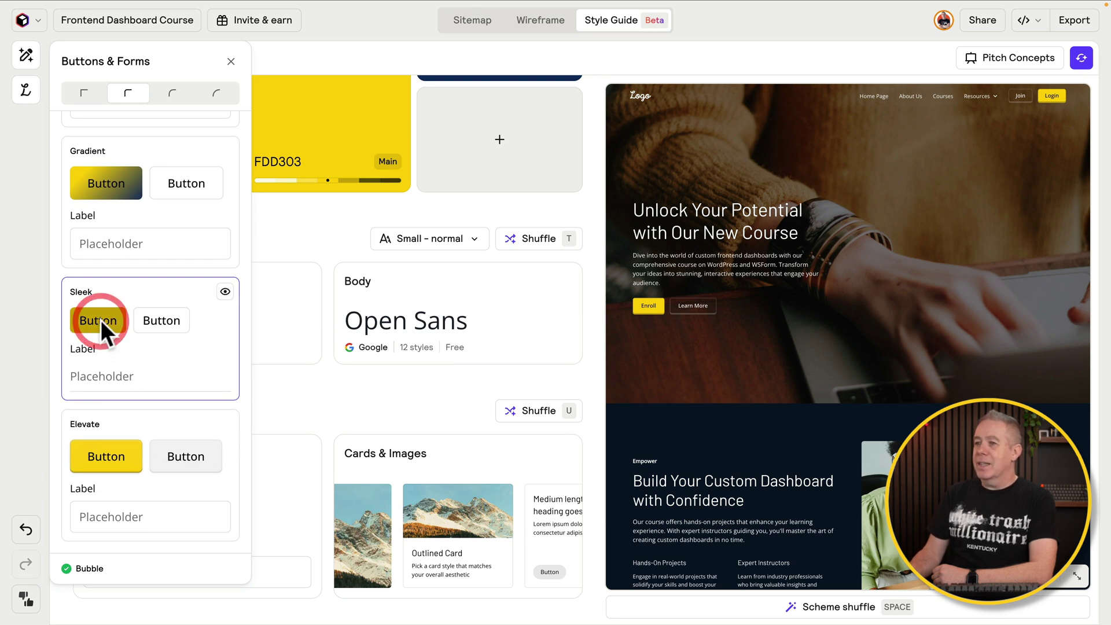
{"action": "left_click", "coordinate": [167, 357]}
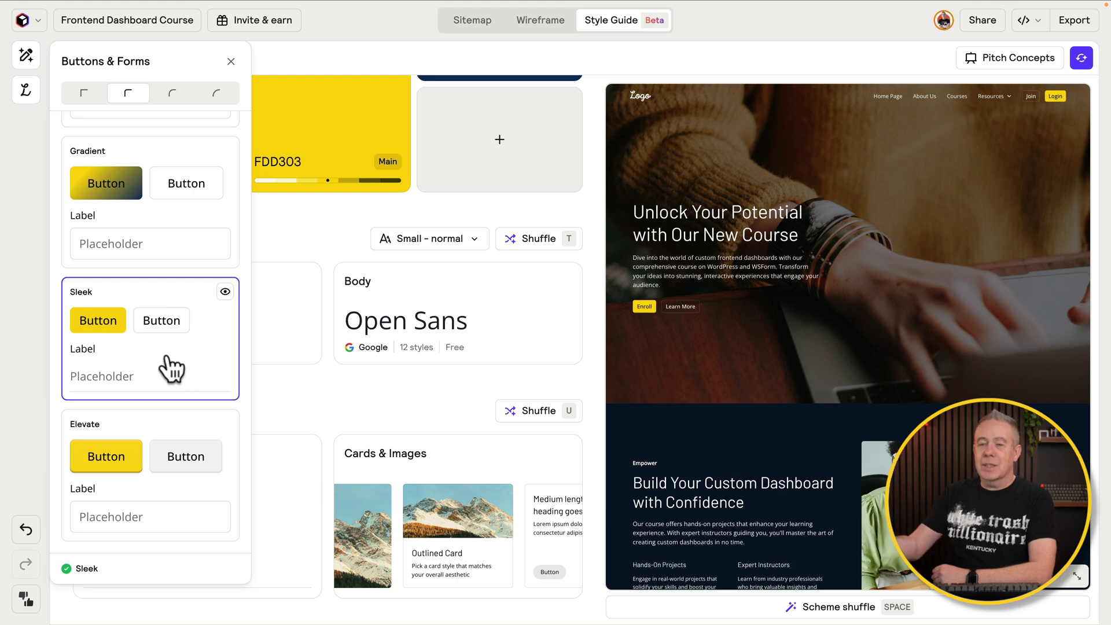
{"action": "left_click", "coordinate": [357, 401]}
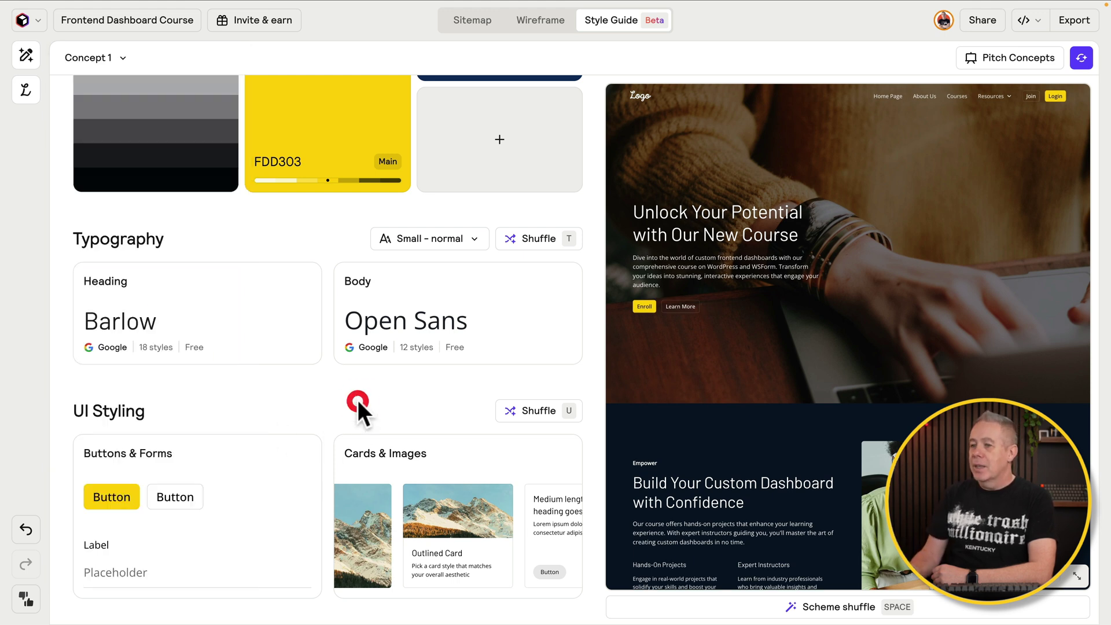
{"action": "left_click", "coordinate": [394, 512]}
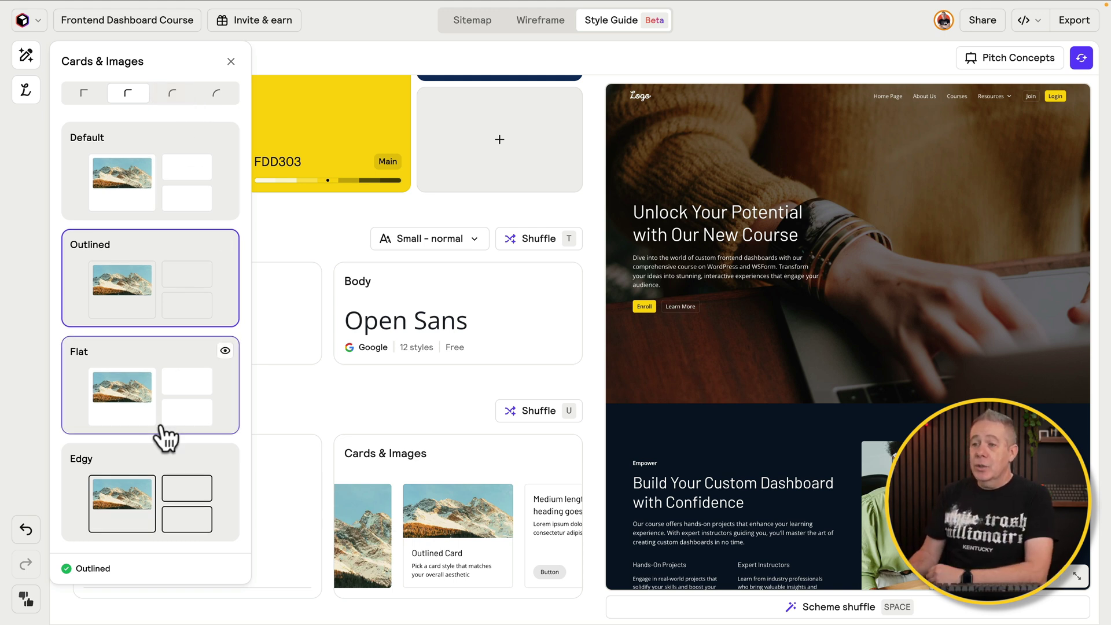
{"action": "left_click", "coordinate": [161, 276]}
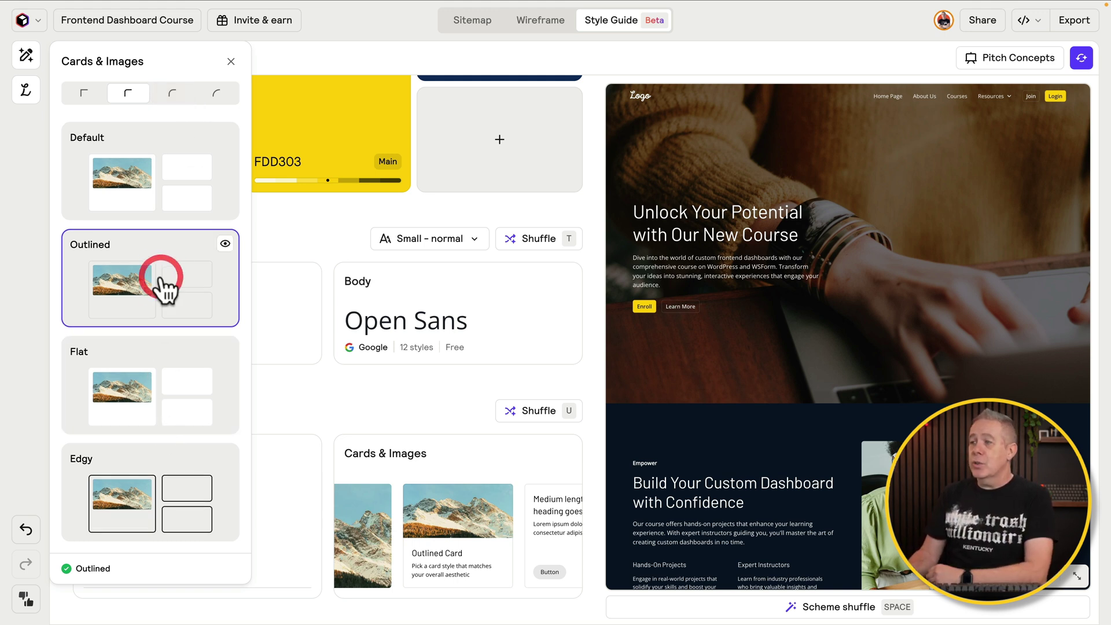
{"action": "scroll", "coordinate": [788, 438], "scroll_direction": "down", "scroll_amount": 10}
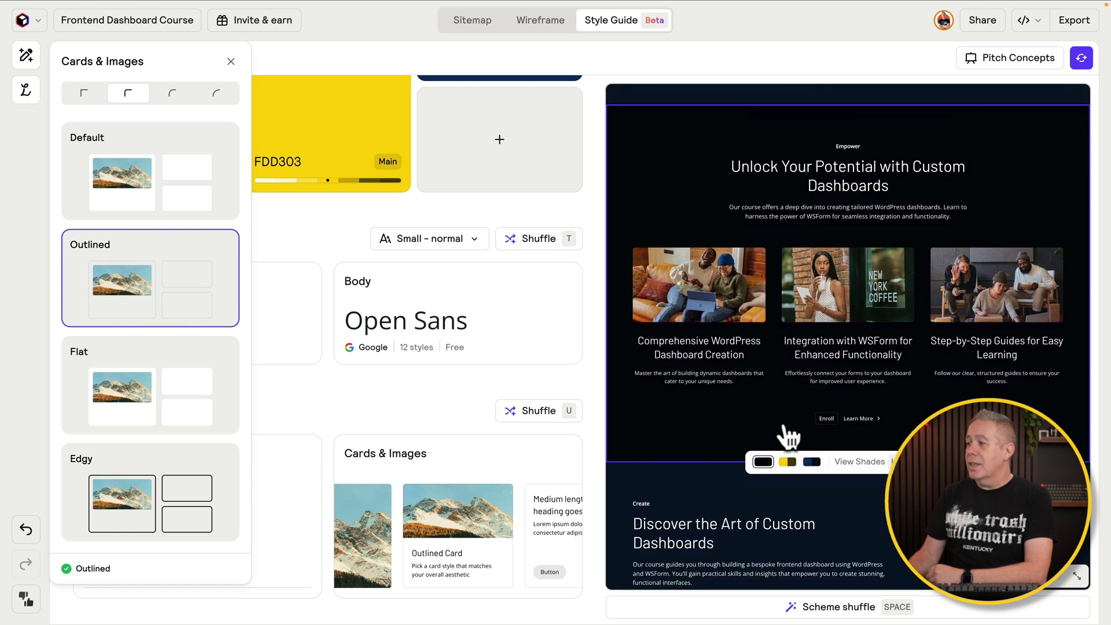
{"action": "scroll", "coordinate": [649, 367], "scroll_direction": "down", "scroll_amount": 3}
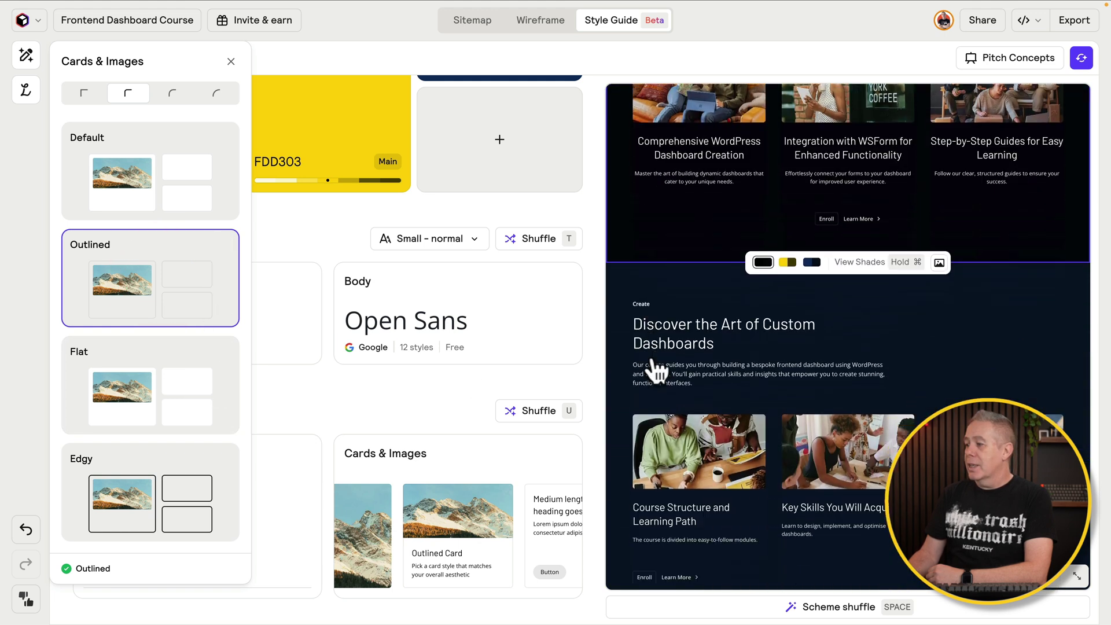
{"action": "left_click", "coordinate": [379, 399]}
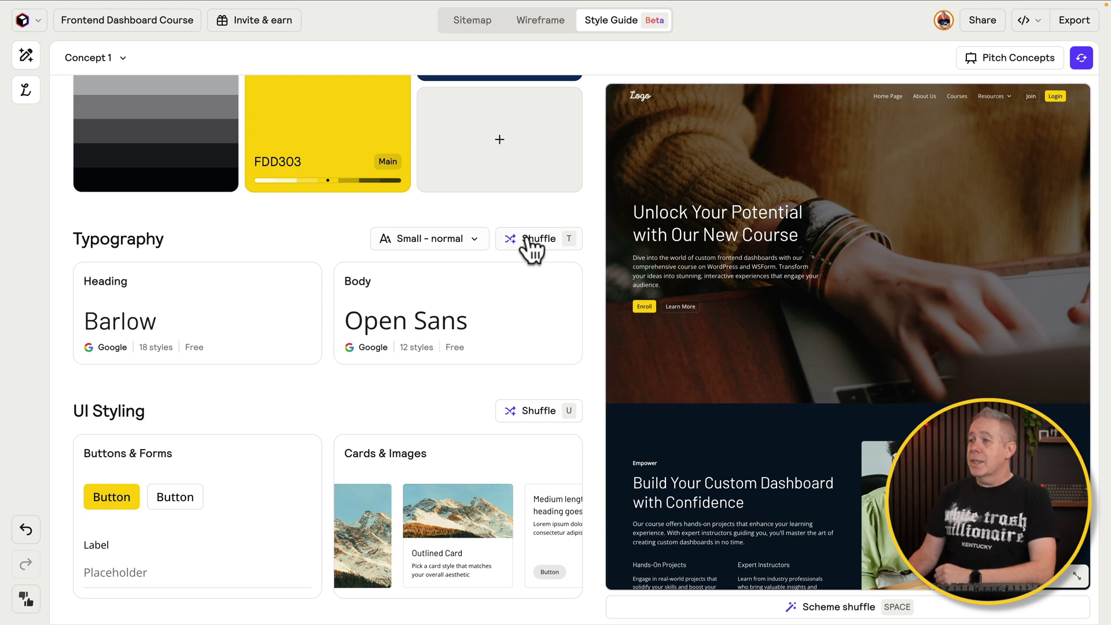
- Set the typography to Regular size, Bold weight and Uppercase headings
{"action": "left_click", "coordinate": [472, 242]}
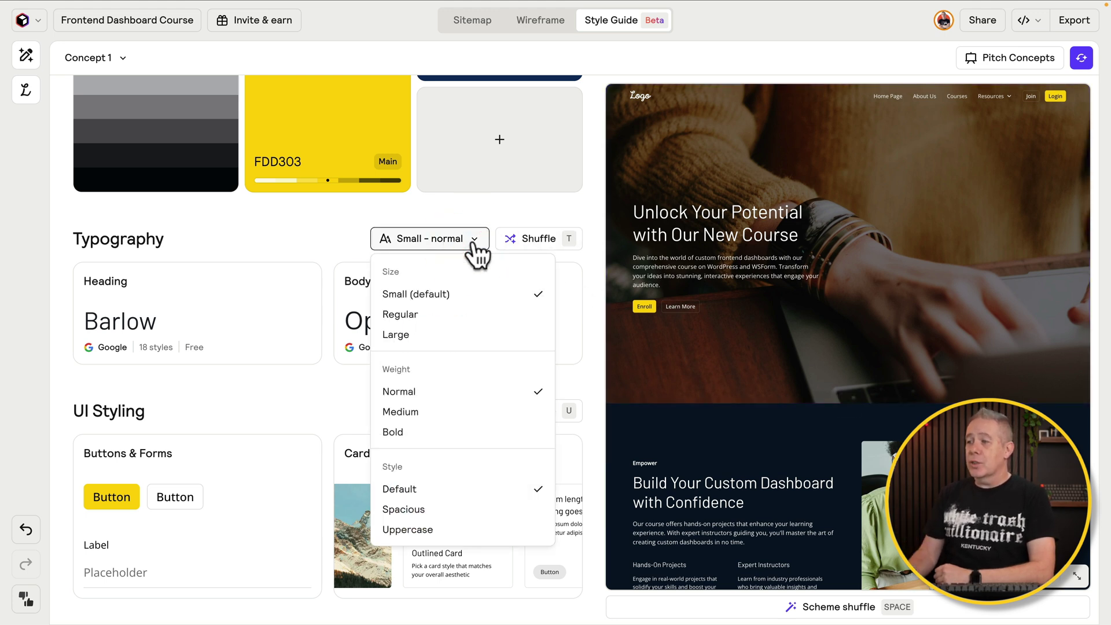
{"action": "left_click", "coordinate": [402, 433]}
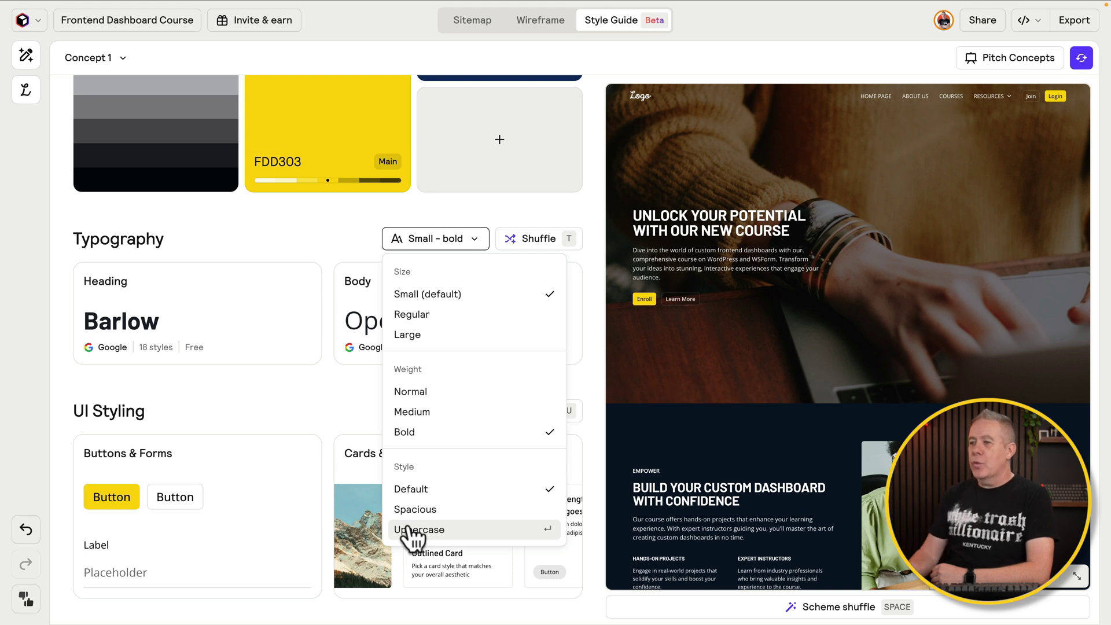
{"action": "left_click", "coordinate": [410, 529]}
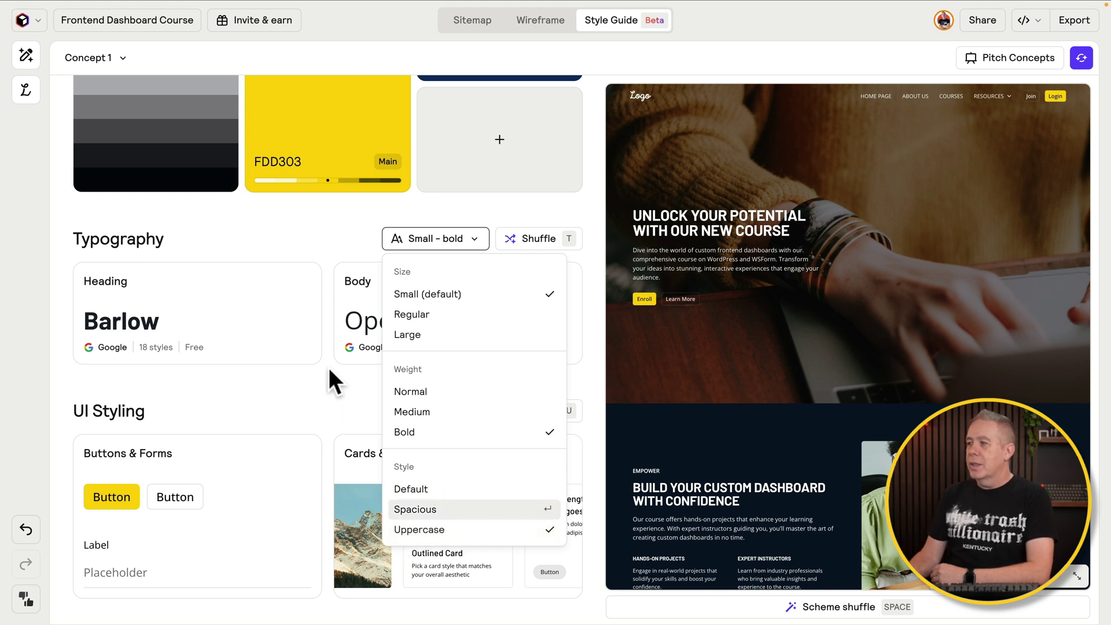
{"action": "left_click", "coordinate": [423, 316]}
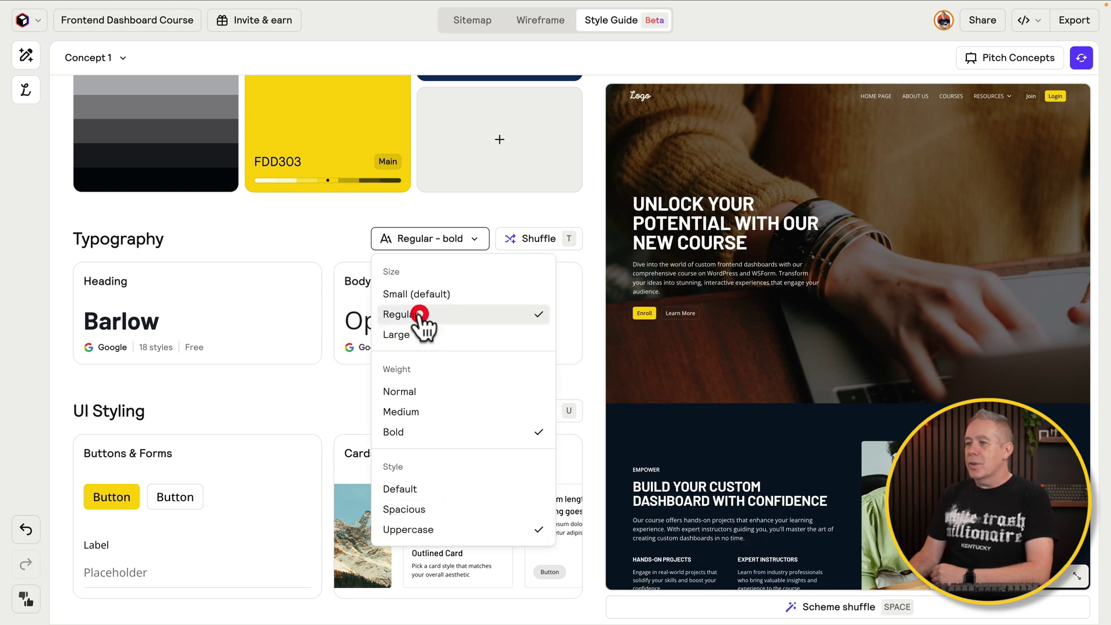
{"action": "left_click", "coordinate": [290, 400]}
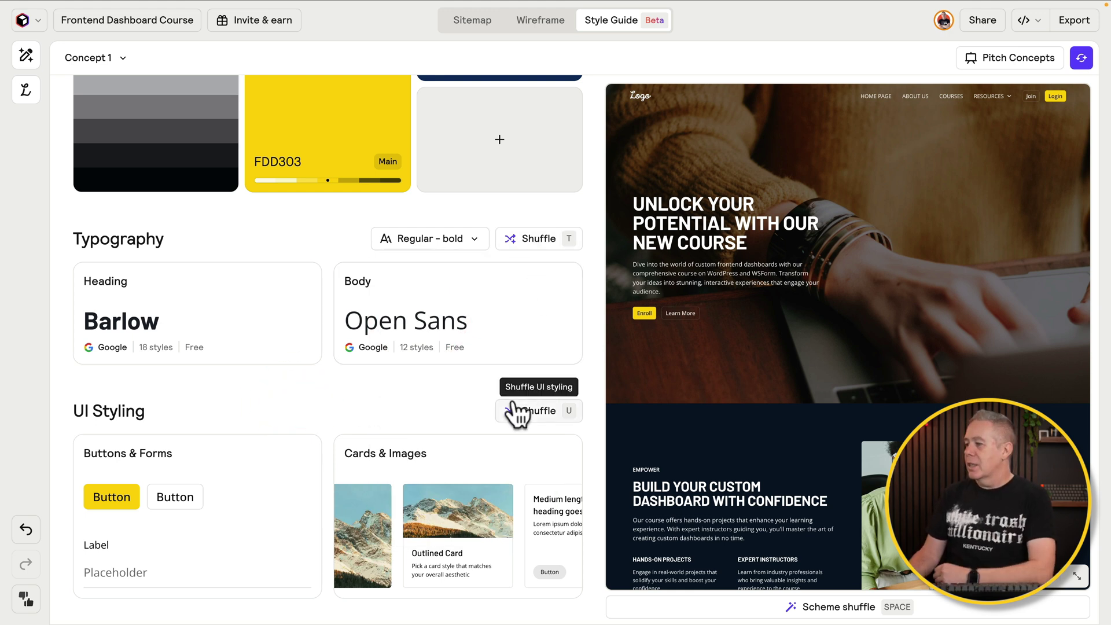
- Expand the website preview to full width, scroll through it, and try a dark grey section background
{"action": "scroll", "coordinate": [820, 427], "scroll_direction": "down", "scroll_amount": 3}
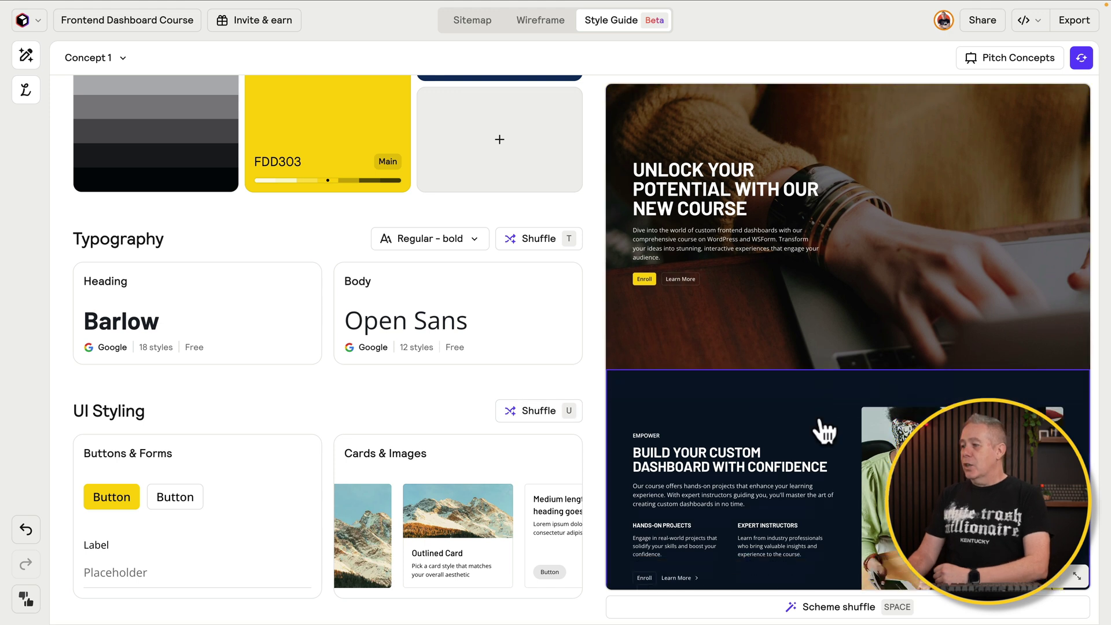
{"action": "scroll", "coordinate": [820, 428], "scroll_direction": "down", "scroll_amount": 2}
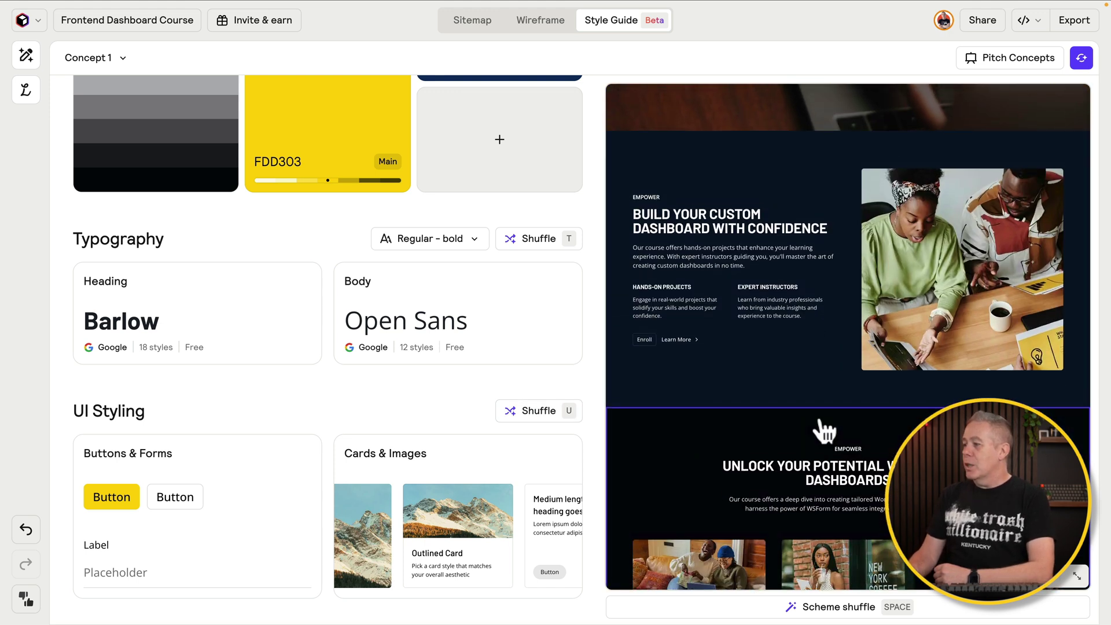
{"action": "left_click", "coordinate": [1077, 576]}
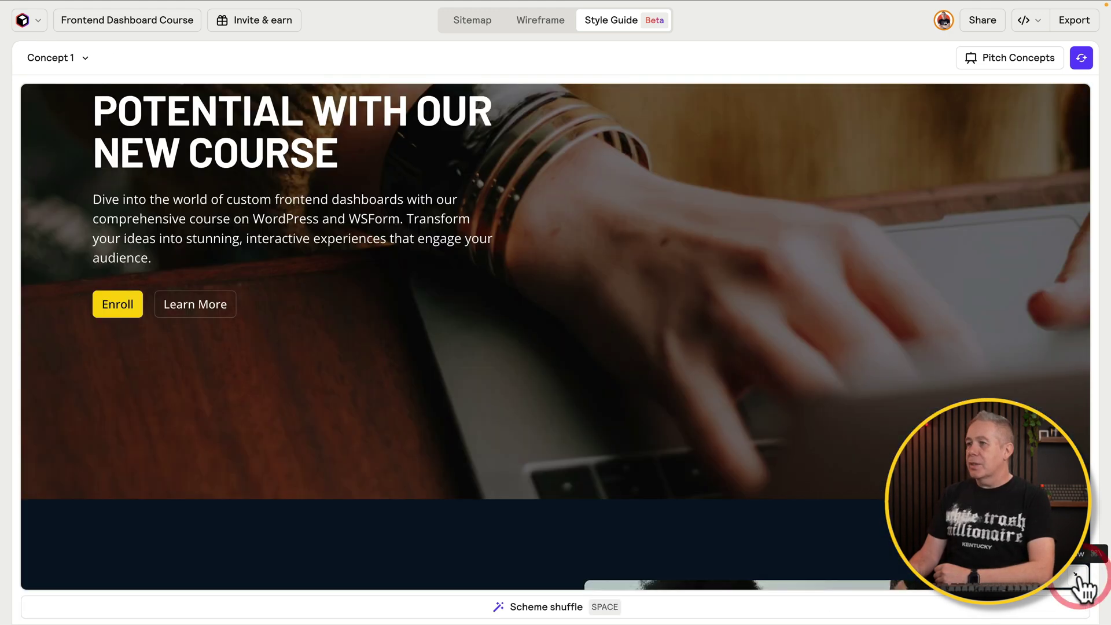
{"action": "scroll", "coordinate": [584, 499], "scroll_direction": "down", "scroll_amount": 12}
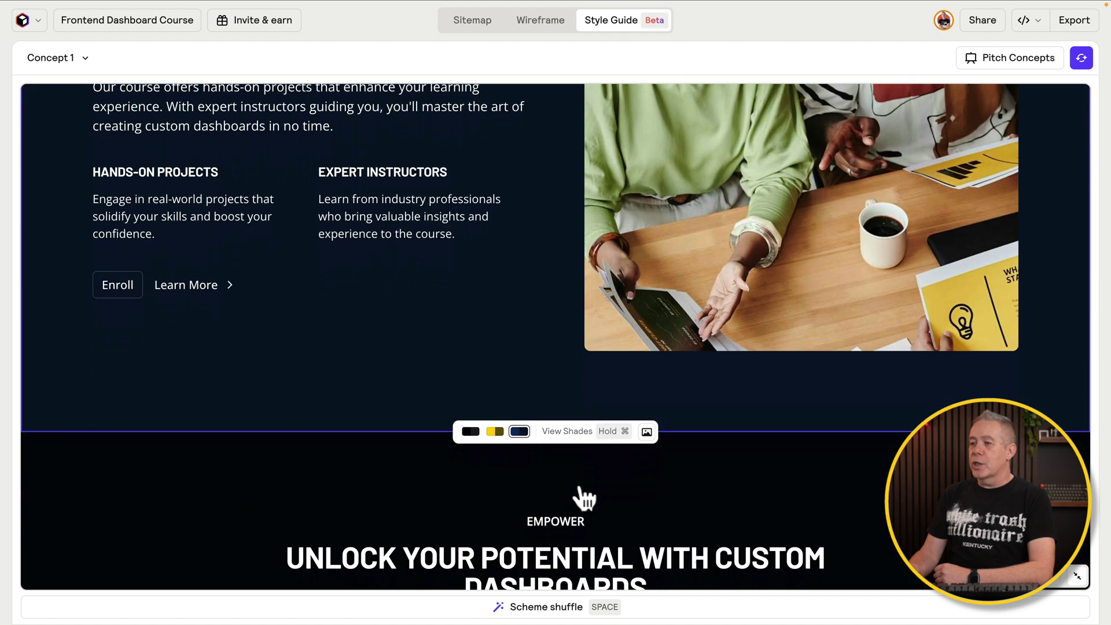
{"action": "scroll", "coordinate": [584, 499], "scroll_direction": "up", "scroll_amount": 12}
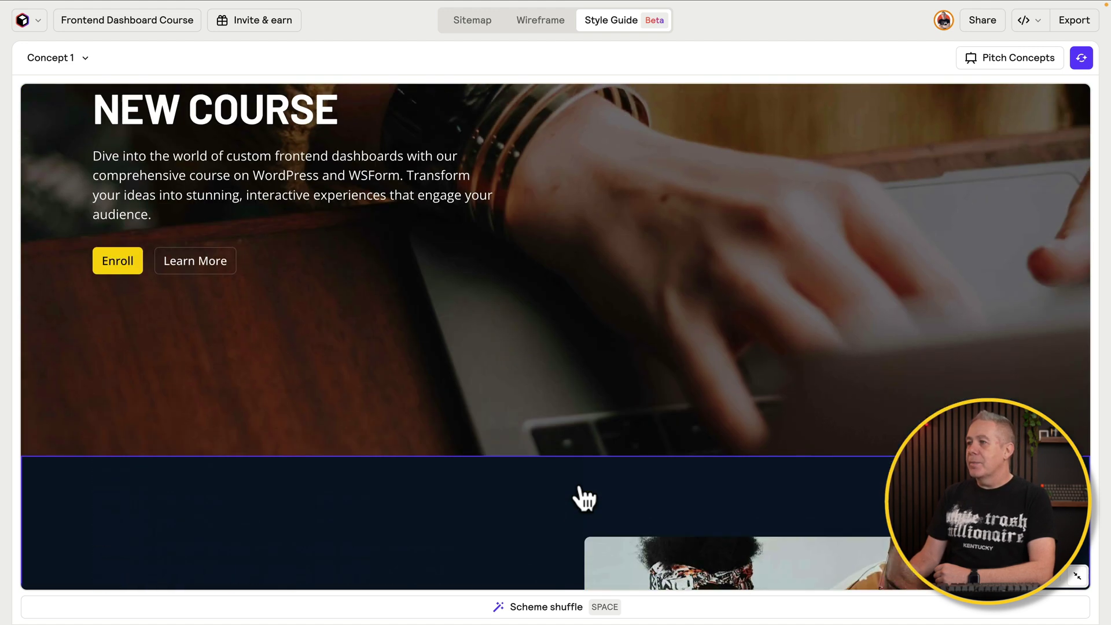
{"action": "scroll", "coordinate": [460, 484], "scroll_direction": "down", "scroll_amount": 4}
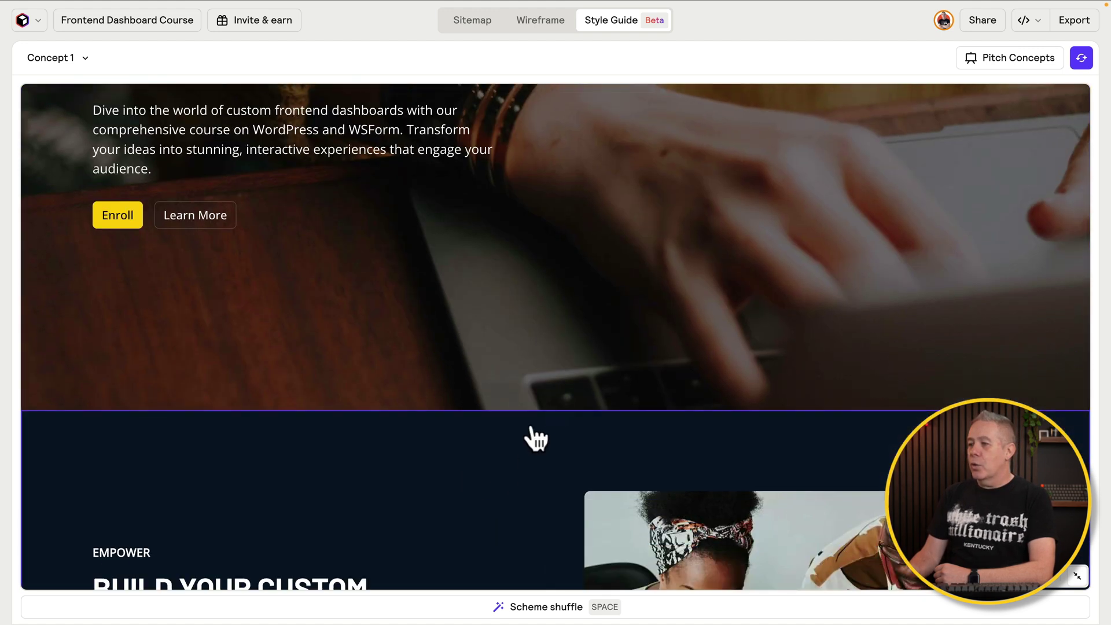
{"action": "scroll", "coordinate": [509, 496], "scroll_direction": "down", "scroll_amount": 10}
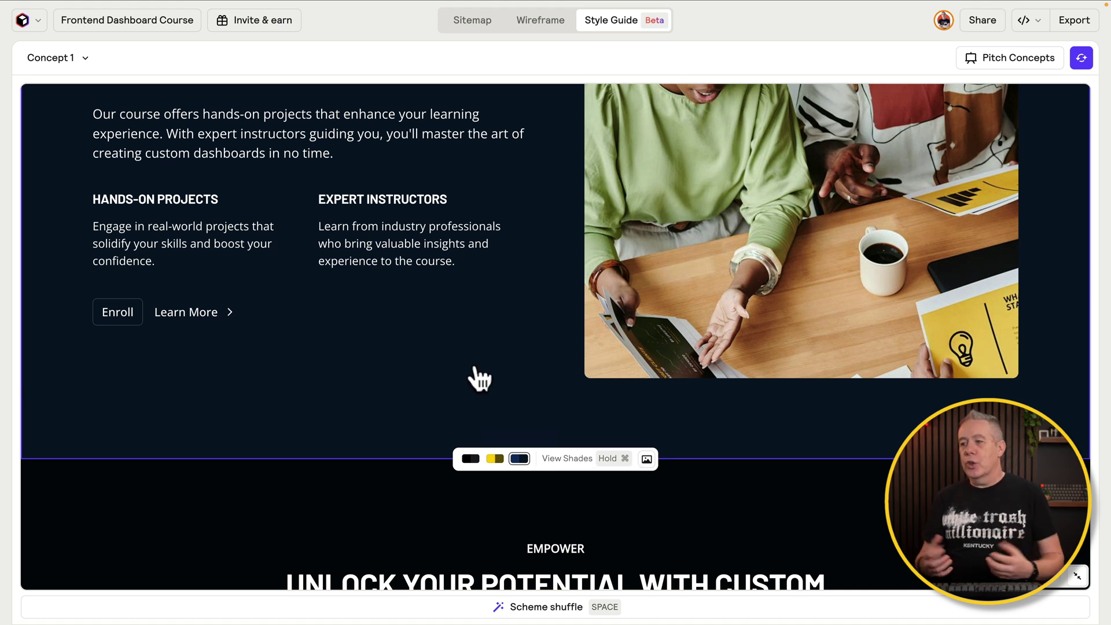
{"action": "left_click", "coordinate": [440, 375]}
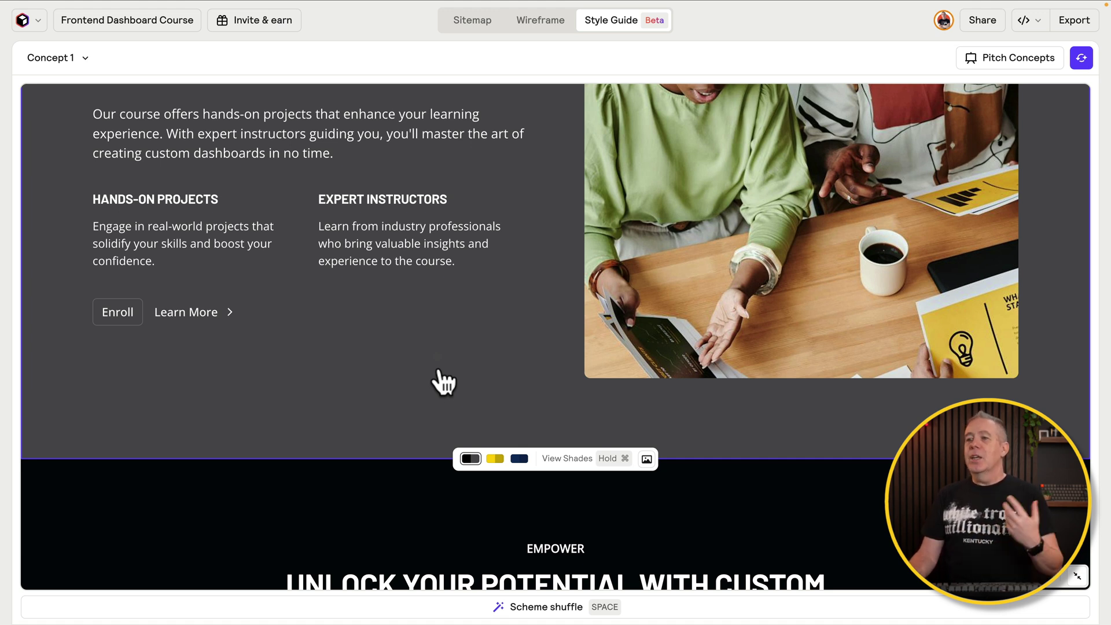
- Try yellow, dark grey and gold section backgrounds, ending on Madison Dark navy
{"action": "left_click", "coordinate": [439, 373]}
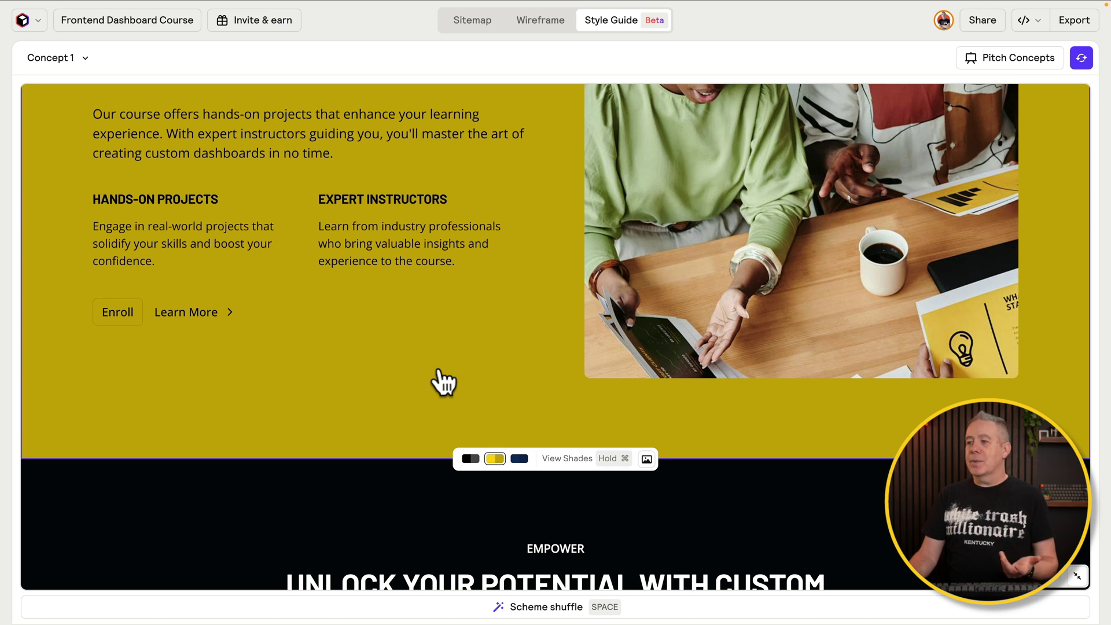
{"action": "left_click", "coordinate": [440, 373]}
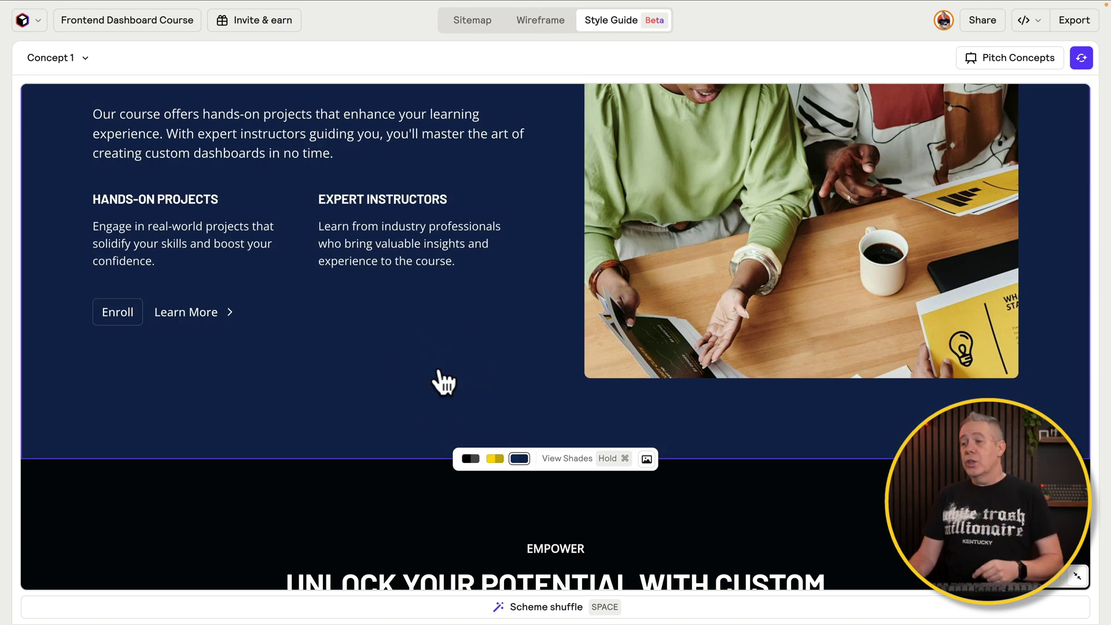
{"action": "left_click", "coordinate": [470, 460]}
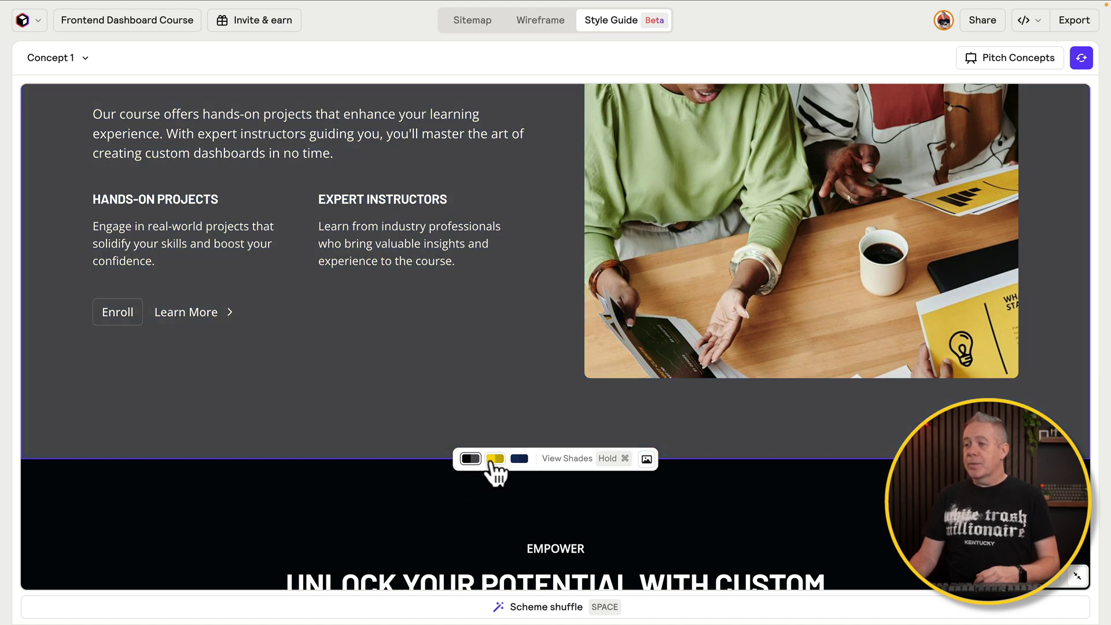
{"action": "left_click", "coordinate": [494, 460]}
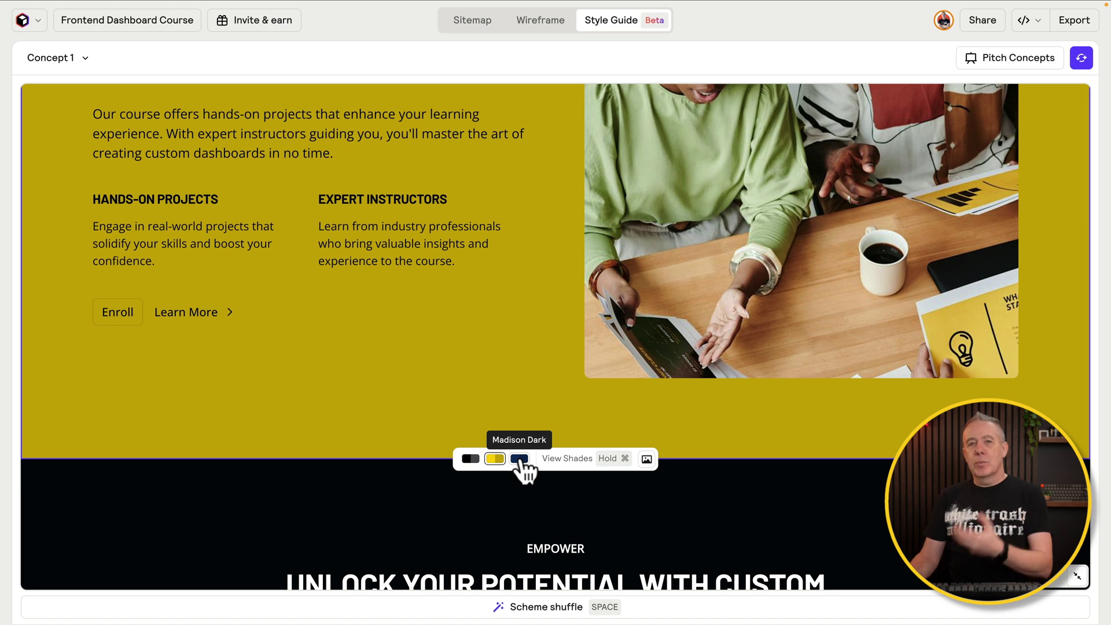
{"action": "left_click", "coordinate": [519, 460]}
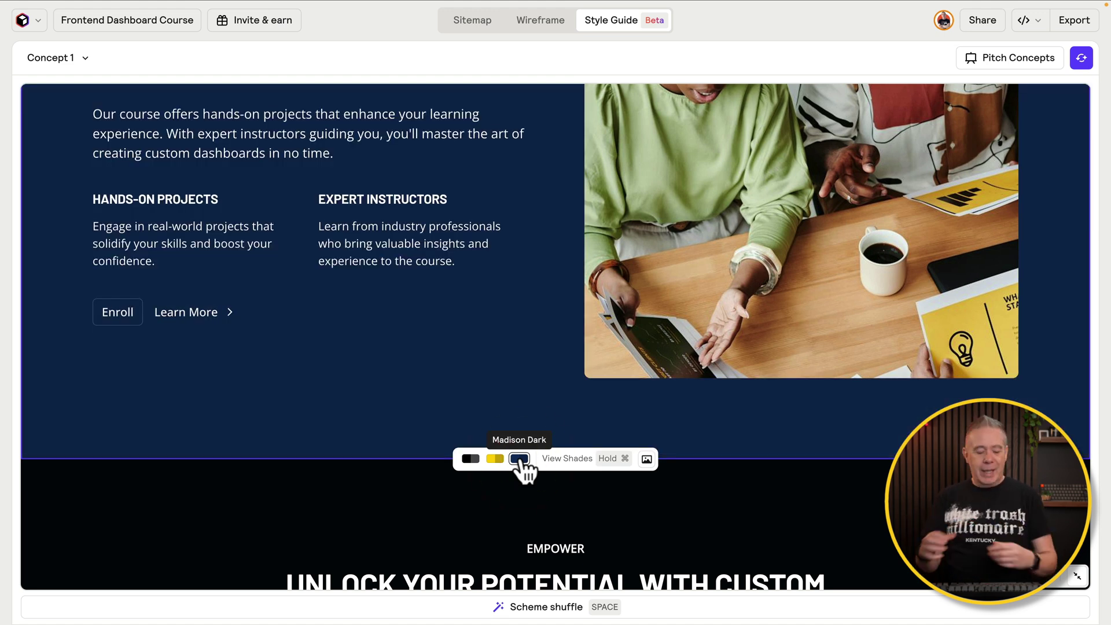
- Cycle through the darker and lighter Madison shades on the section, settling on Madison Lighter
{"action": "key", "text": "super"}
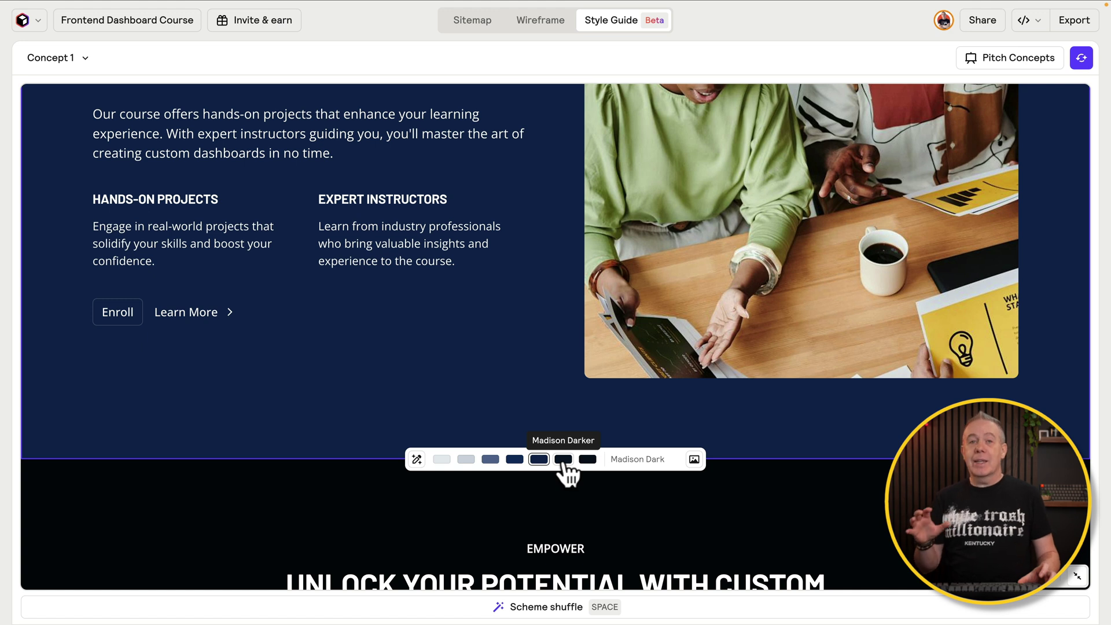
{"action": "left_click", "coordinate": [588, 460]}
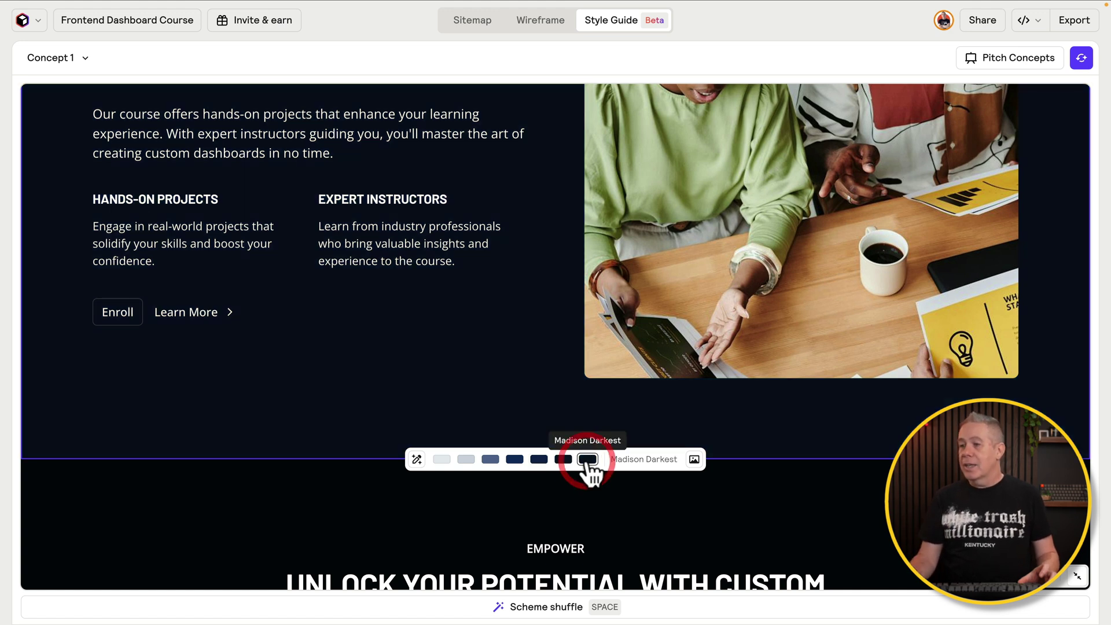
{"action": "left_click", "coordinate": [465, 459]}
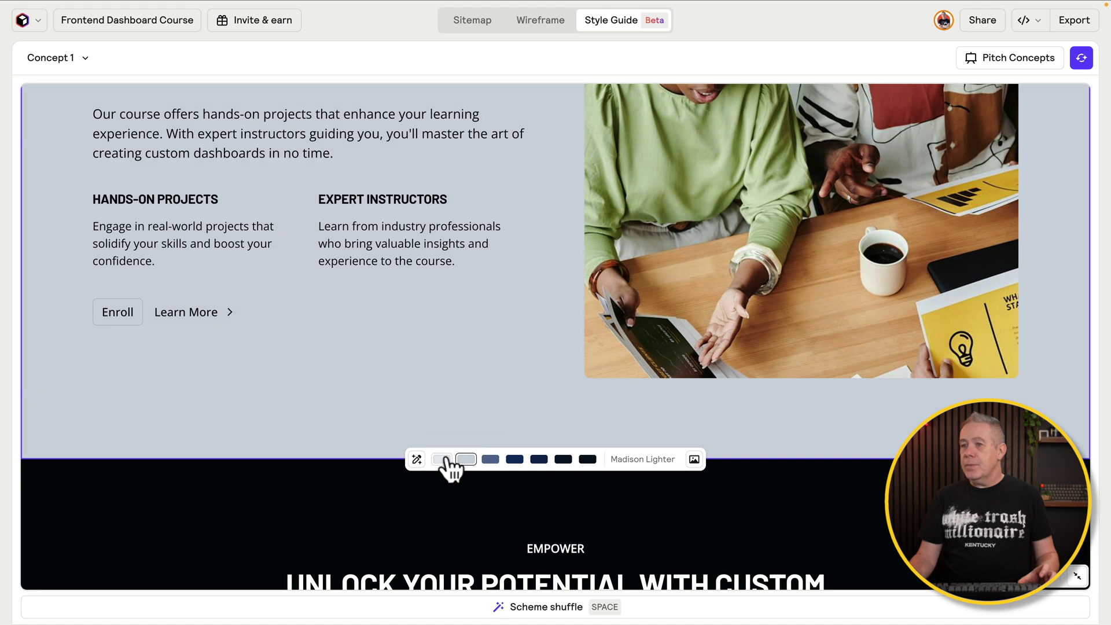
{"action": "left_click", "coordinate": [441, 459]}
{"action": "left_click", "coordinate": [466, 459]}
{"action": "left_click", "coordinate": [490, 459]}
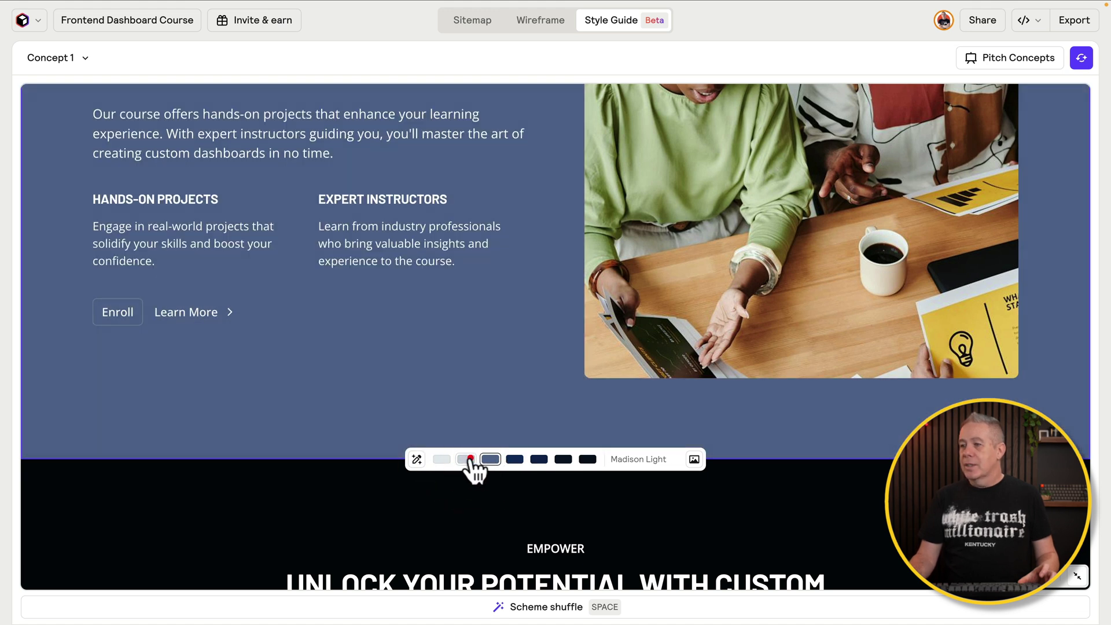
{"action": "left_click", "coordinate": [466, 459]}
{"action": "scroll", "coordinate": [488, 365], "scroll_direction": "up", "scroll_amount": 4}
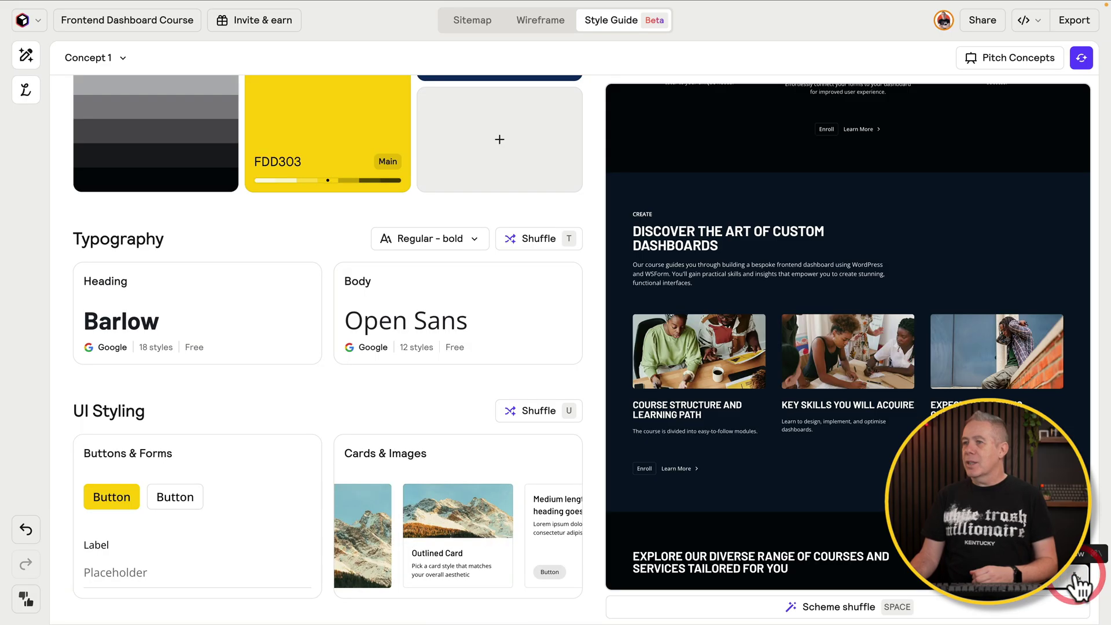
{"action": "scroll", "coordinate": [778, 379], "scroll_direction": "down", "scroll_amount": 5}
- Upload the laptop form screenshot to replace the section's people photo
{"action": "scroll", "coordinate": [778, 378], "scroll_direction": "up", "scroll_amount": 10}
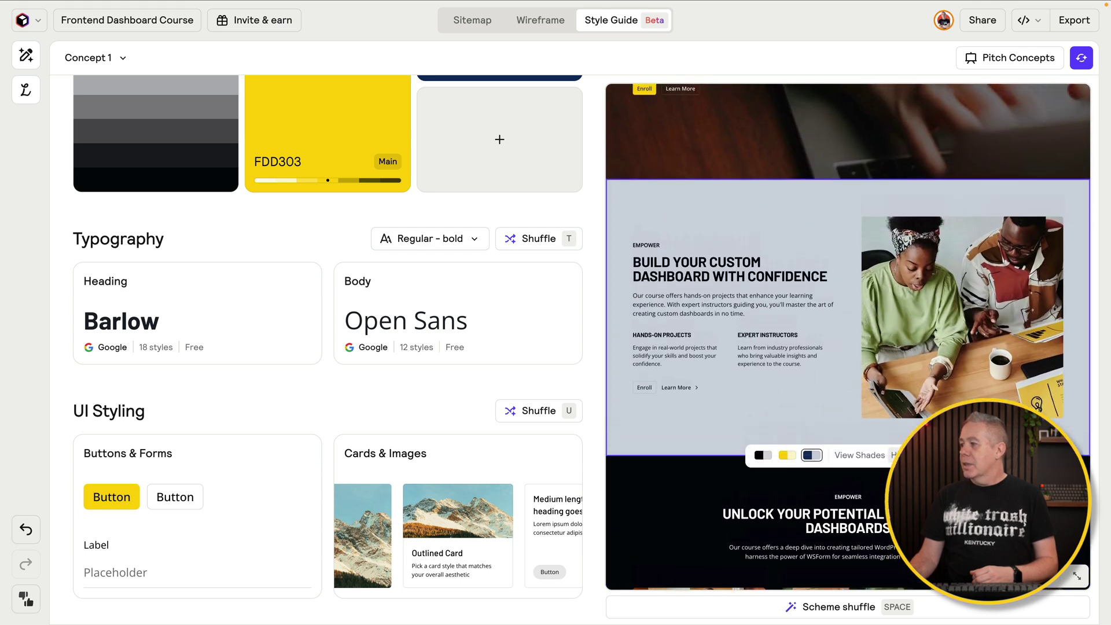
{"action": "left_click", "coordinate": [813, 416]}
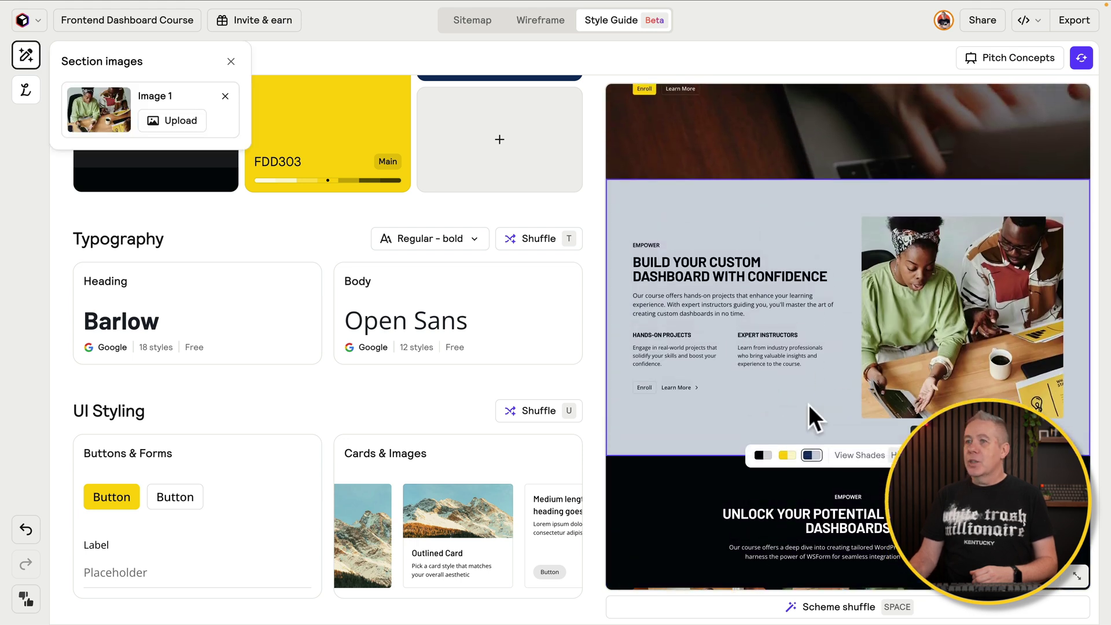
{"action": "left_click", "coordinate": [174, 121]}
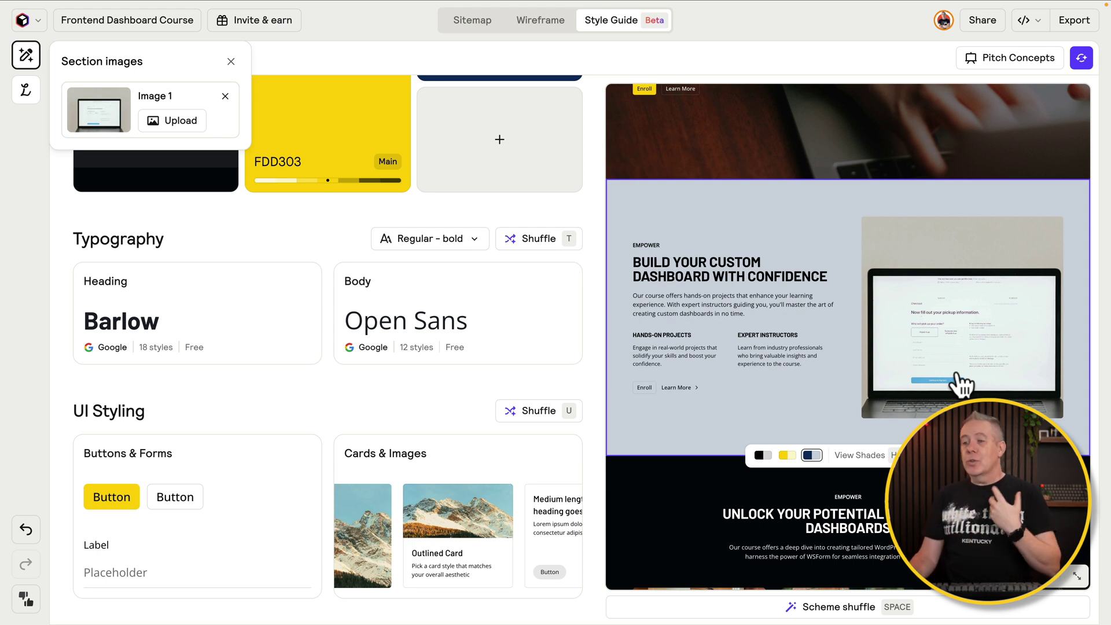
- Check the hero section's images, then go to the Pitch Concepts page
{"action": "scroll", "coordinate": [962, 384], "scroll_direction": "up", "scroll_amount": 4}
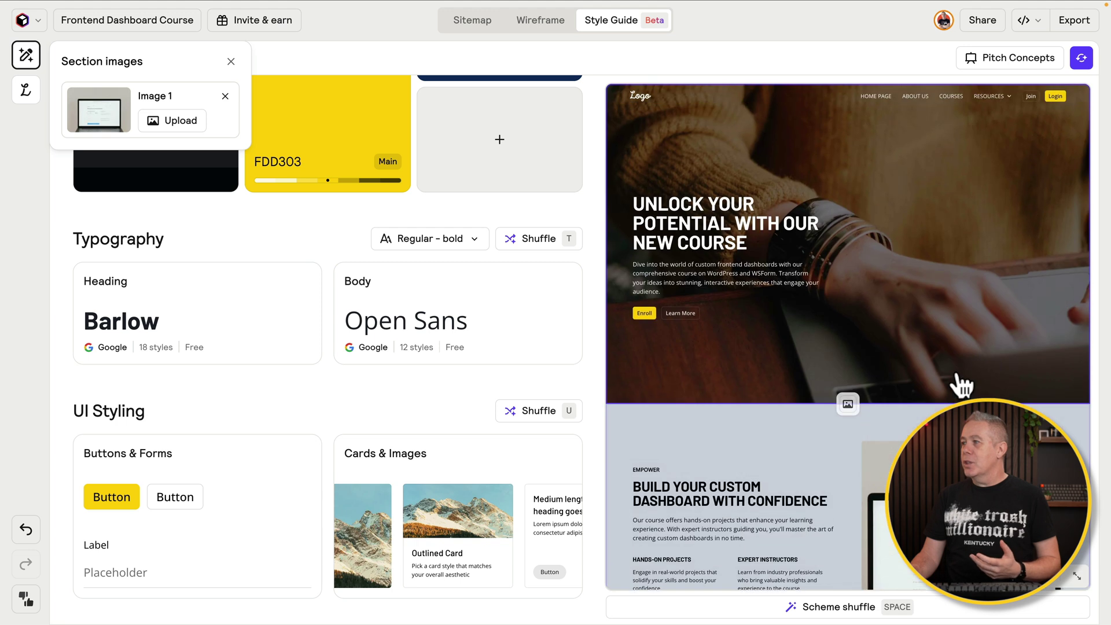
{"action": "left_click", "coordinate": [850, 405]}
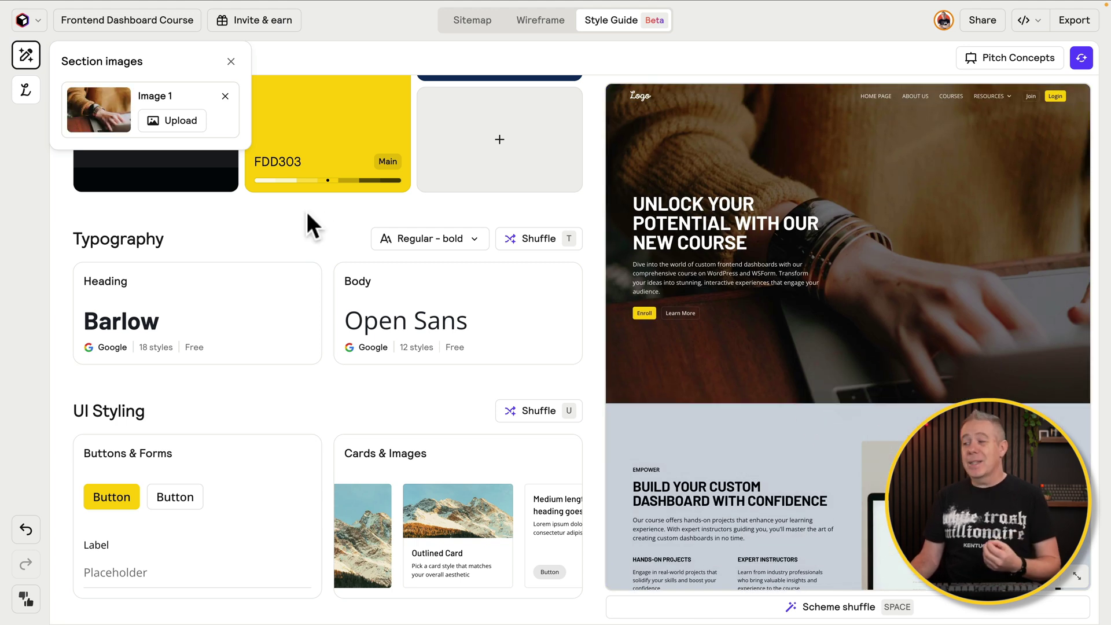
{"action": "scroll", "coordinate": [726, 453], "scroll_direction": "down", "scroll_amount": 3}
{"action": "scroll", "coordinate": [726, 454], "scroll_direction": "down", "scroll_amount": 10}
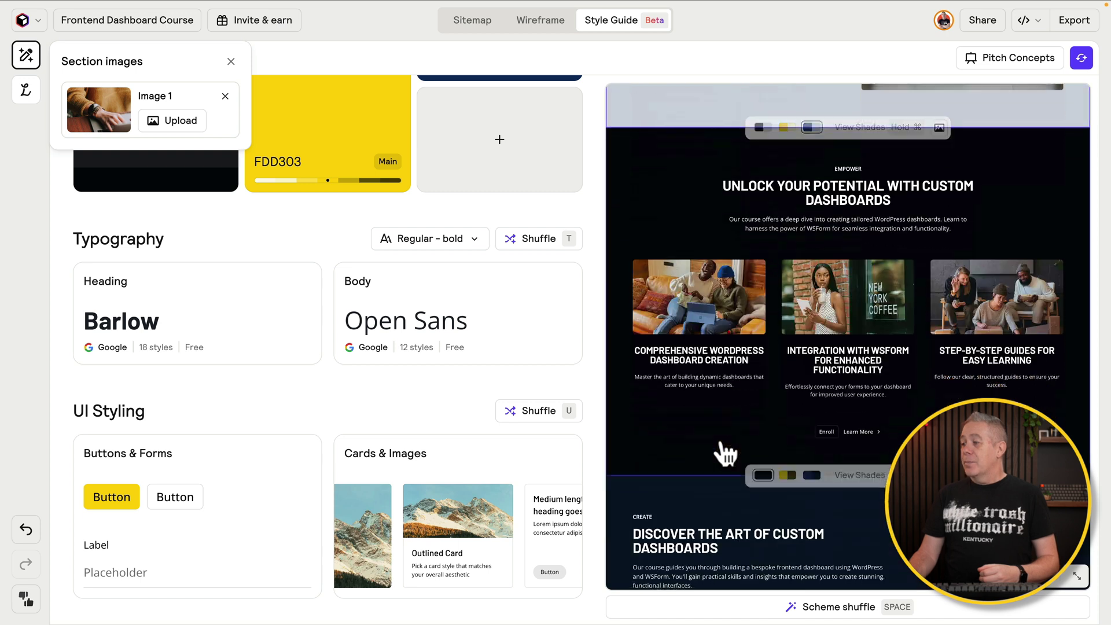
{"action": "scroll", "coordinate": [726, 454], "scroll_direction": "down", "scroll_amount": 1}
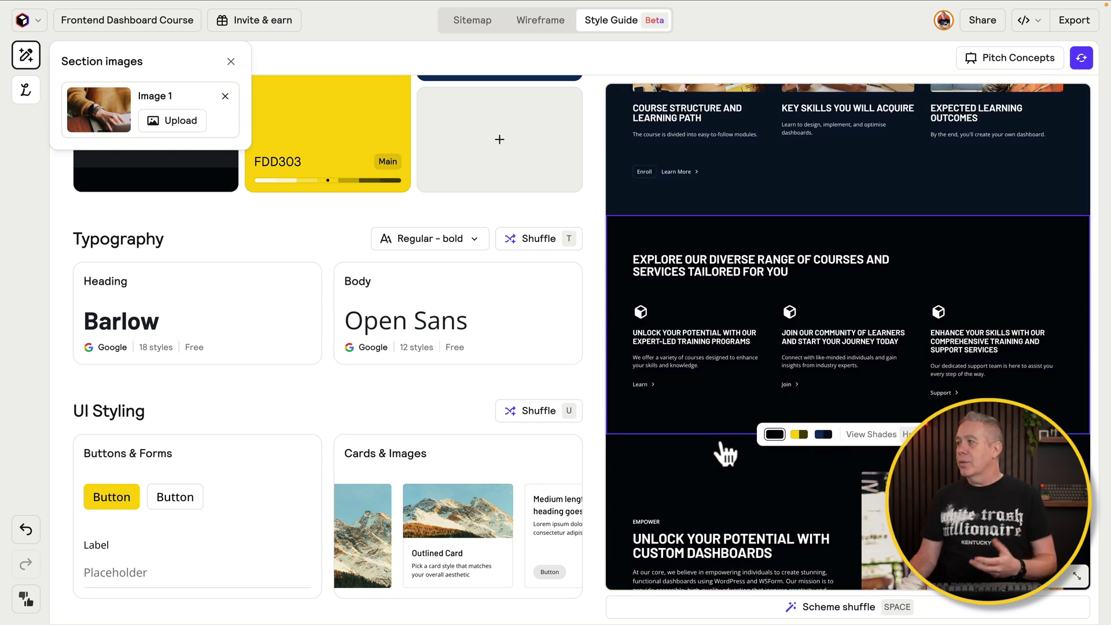
{"action": "scroll", "coordinate": [726, 454], "scroll_direction": "up", "scroll_amount": 10}
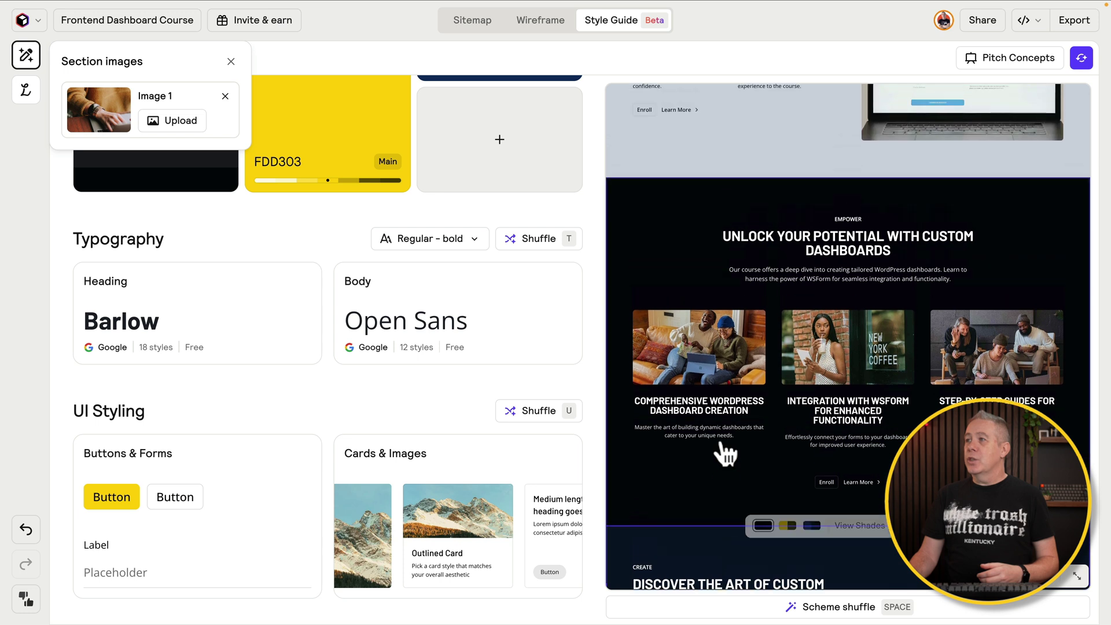
{"action": "scroll", "coordinate": [726, 454], "scroll_direction": "up", "scroll_amount": 5}
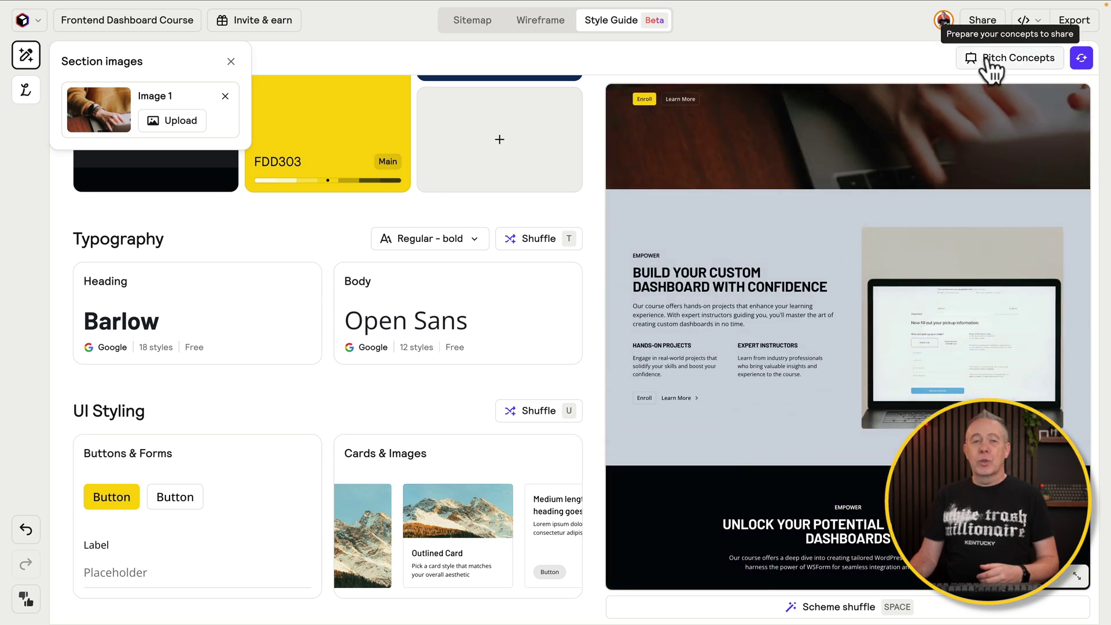
{"action": "left_click", "coordinate": [991, 58]}
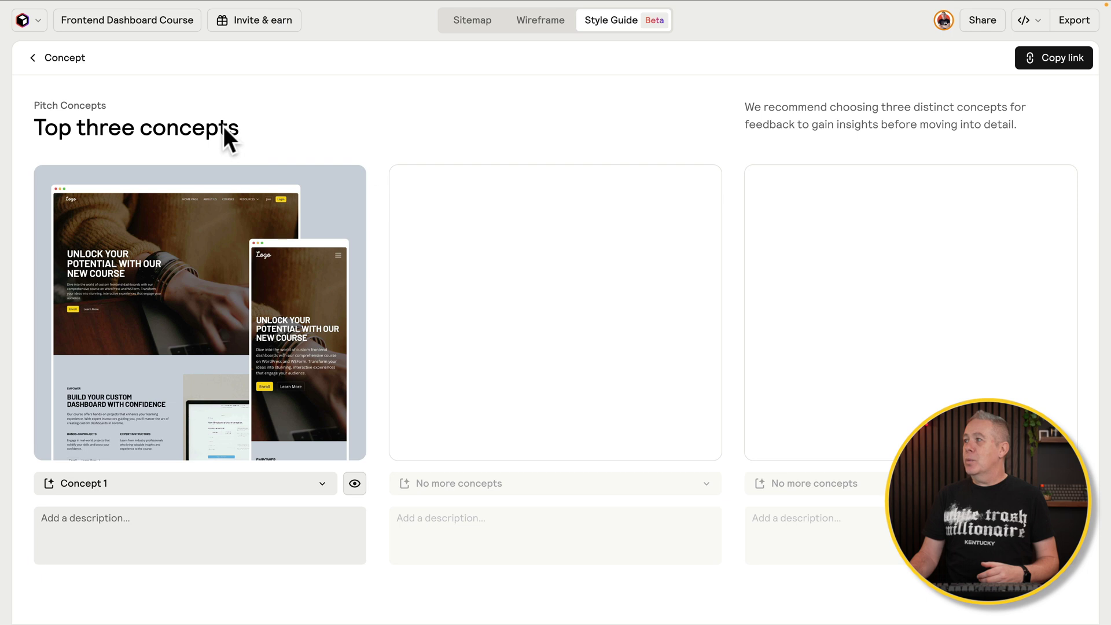
- Add a new Concept 2 from the concept list, with a Vesuvius/Rio Grande palette and Teachers/Inter fonts
{"action": "left_click", "coordinate": [32, 59]}
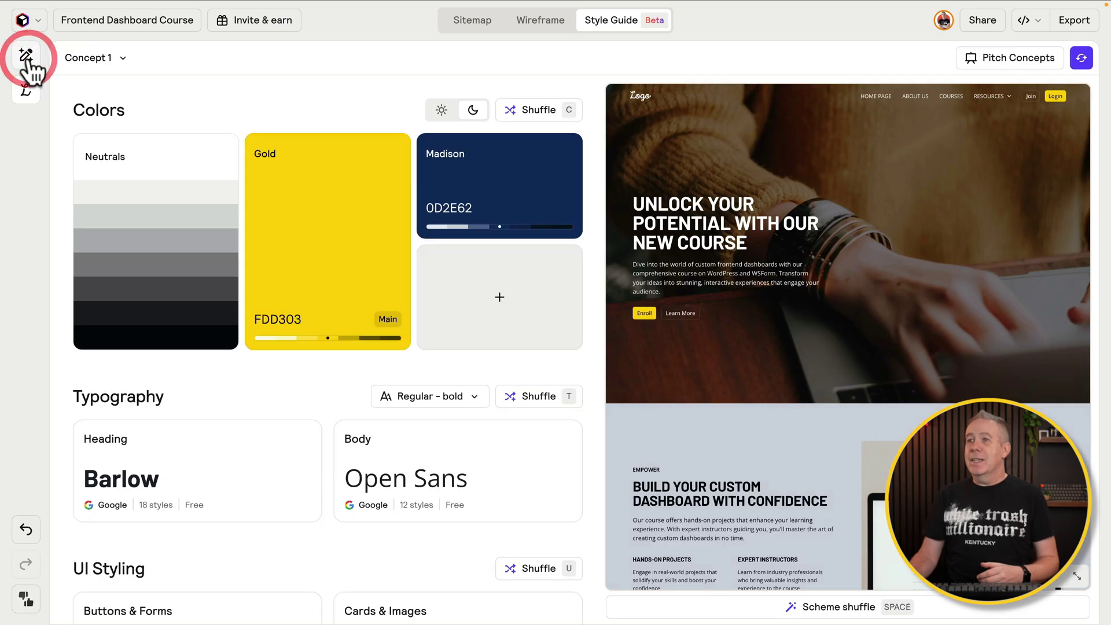
{"action": "left_click", "coordinate": [123, 59]}
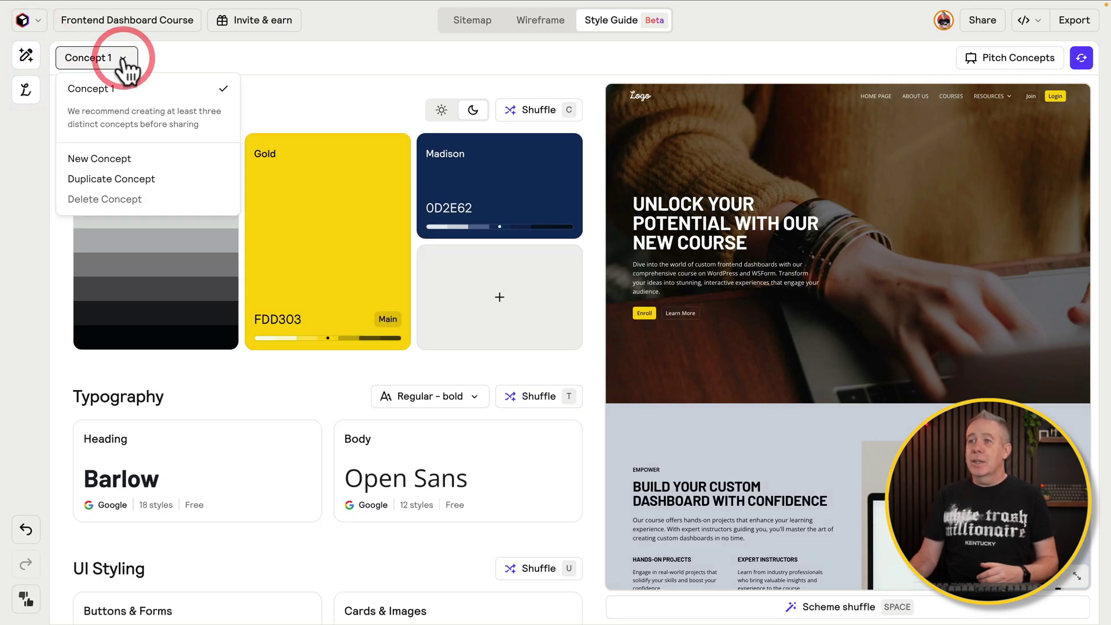
{"action": "left_click", "coordinate": [118, 159]}
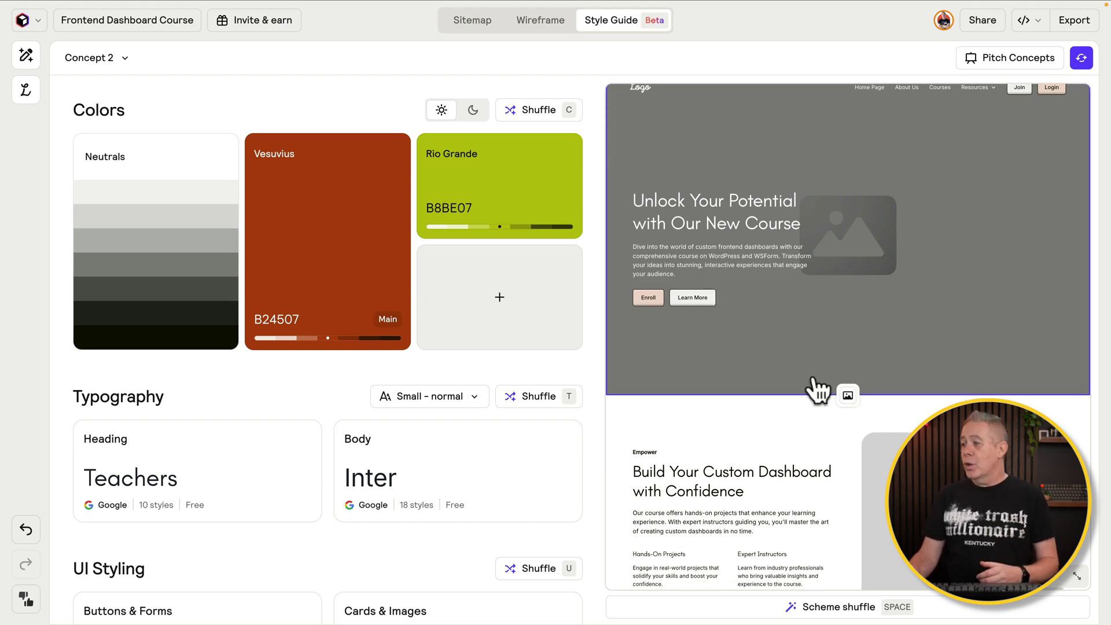
{"action": "scroll", "coordinate": [813, 389], "scroll_direction": "down", "scroll_amount": 10}
{"action": "scroll", "coordinate": [816, 388], "scroll_direction": "down", "scroll_amount": 10}
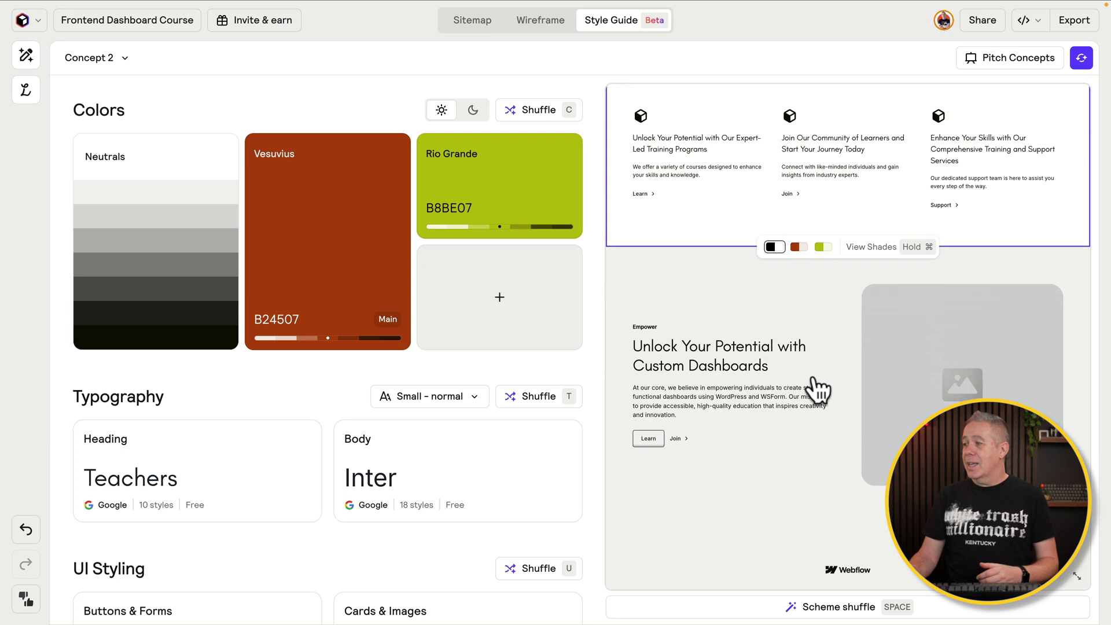
{"action": "scroll", "coordinate": [816, 389], "scroll_direction": "up", "scroll_amount": 12}
{"action": "scroll", "coordinate": [816, 389], "scroll_direction": "up", "scroll_amount": 10}
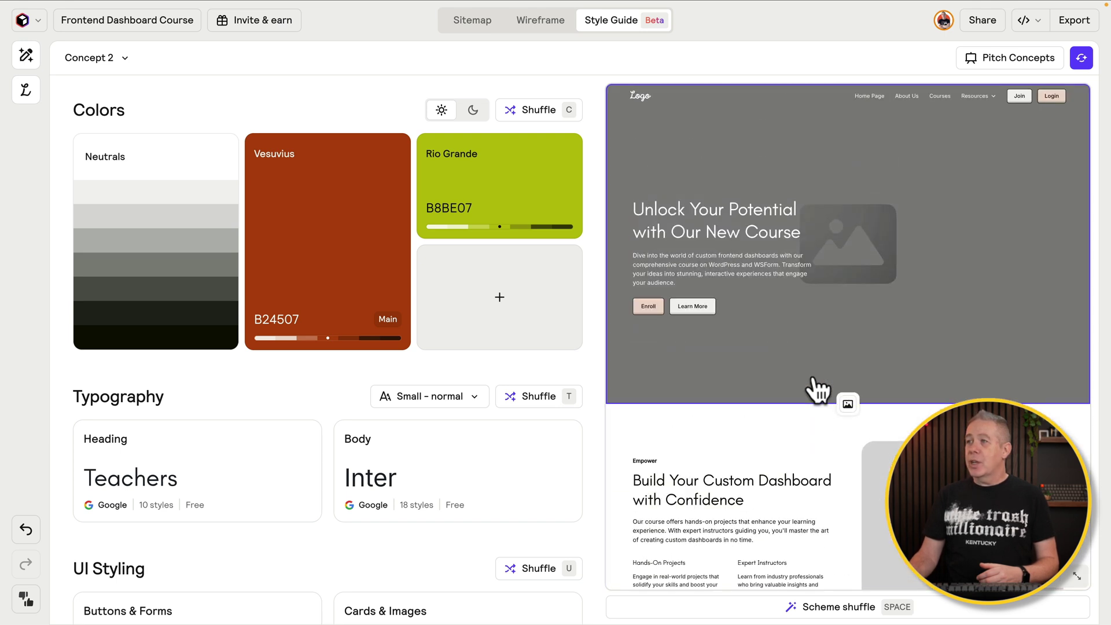
- Switch Concept 2 to dark mode and shuffle colours to Red Ribbon and Ripe Lemon
{"action": "left_click", "coordinate": [474, 110]}
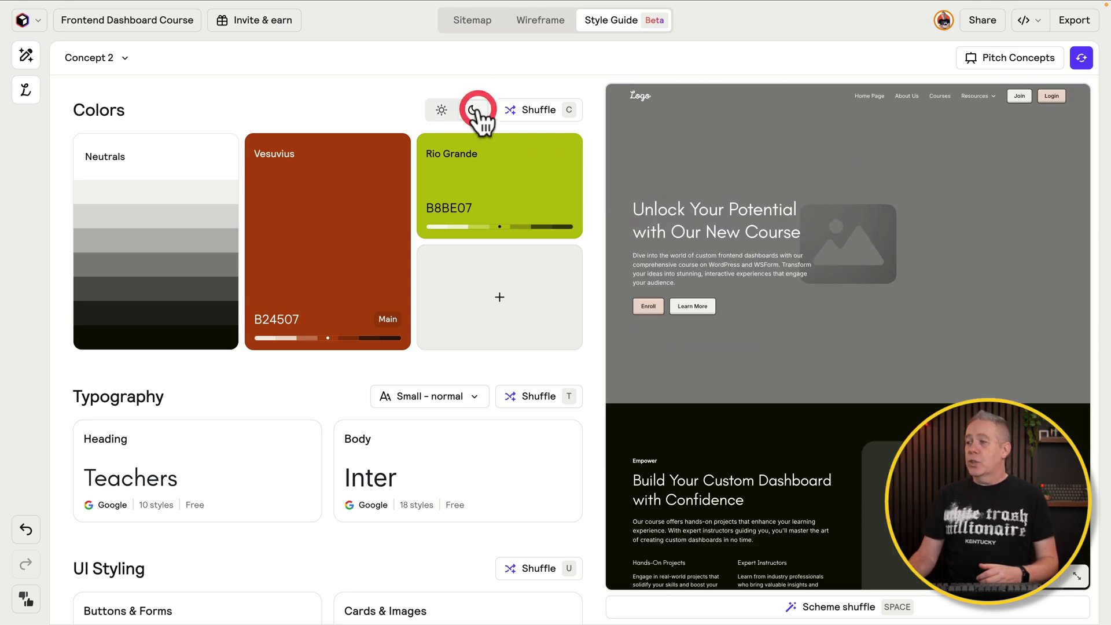
{"action": "left_click", "coordinate": [538, 110]}
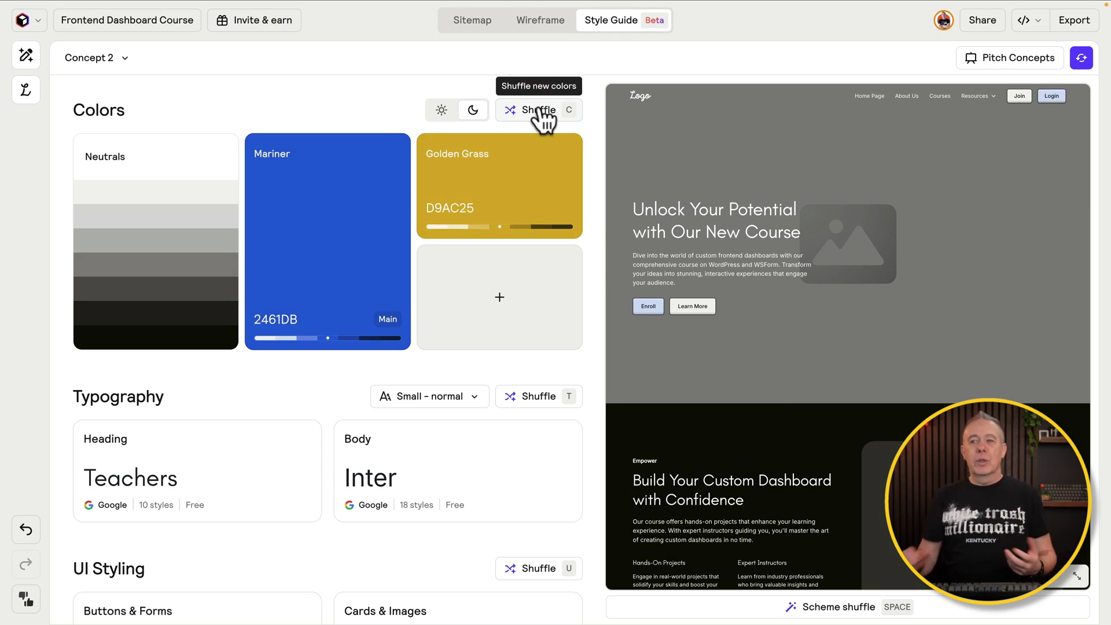
{"action": "left_click", "coordinate": [538, 110]}
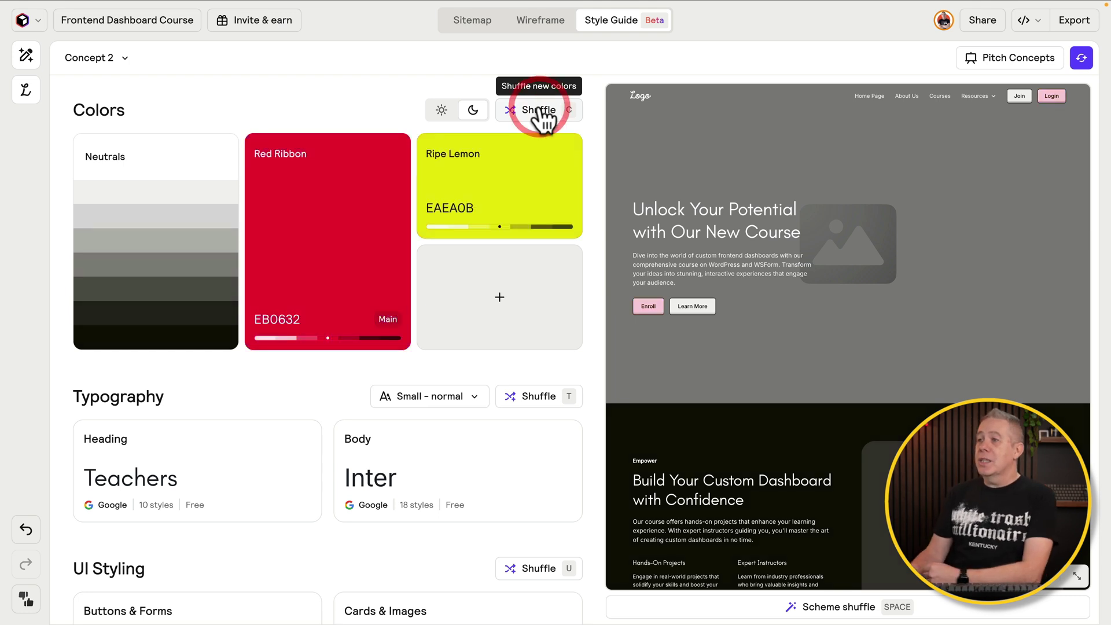
- Shuffle fonts to Jost and Mulish, then shuffle UI styling to red and outlined buttons
{"action": "left_click", "coordinate": [539, 396]}
{"action": "scroll", "coordinate": [533, 449], "scroll_direction": "down", "scroll_amount": 3}
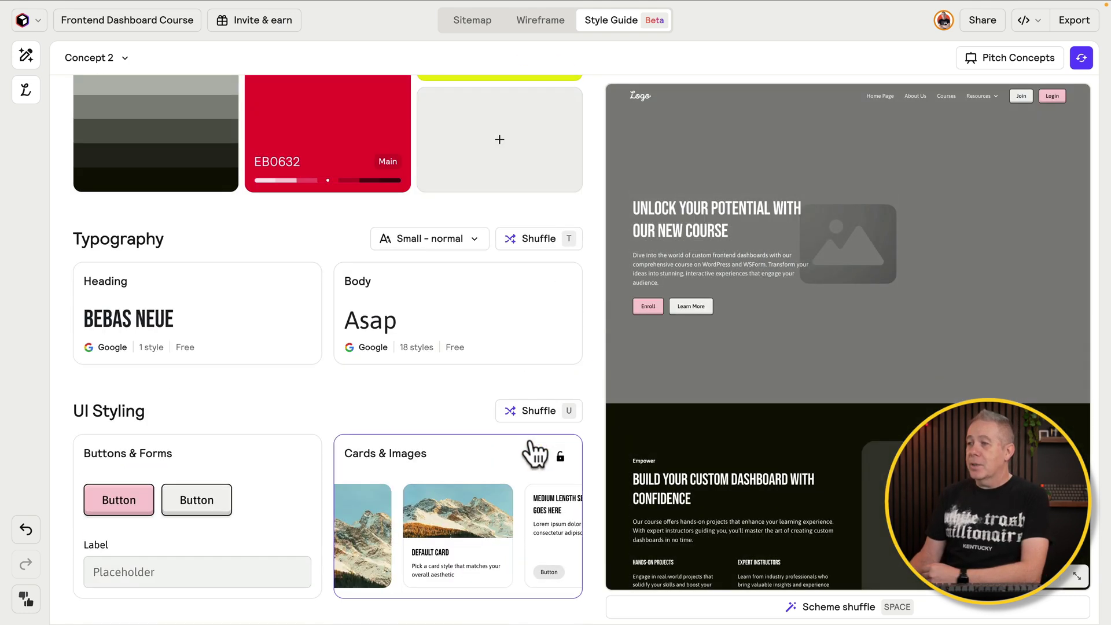
{"action": "left_click", "coordinate": [536, 242]}
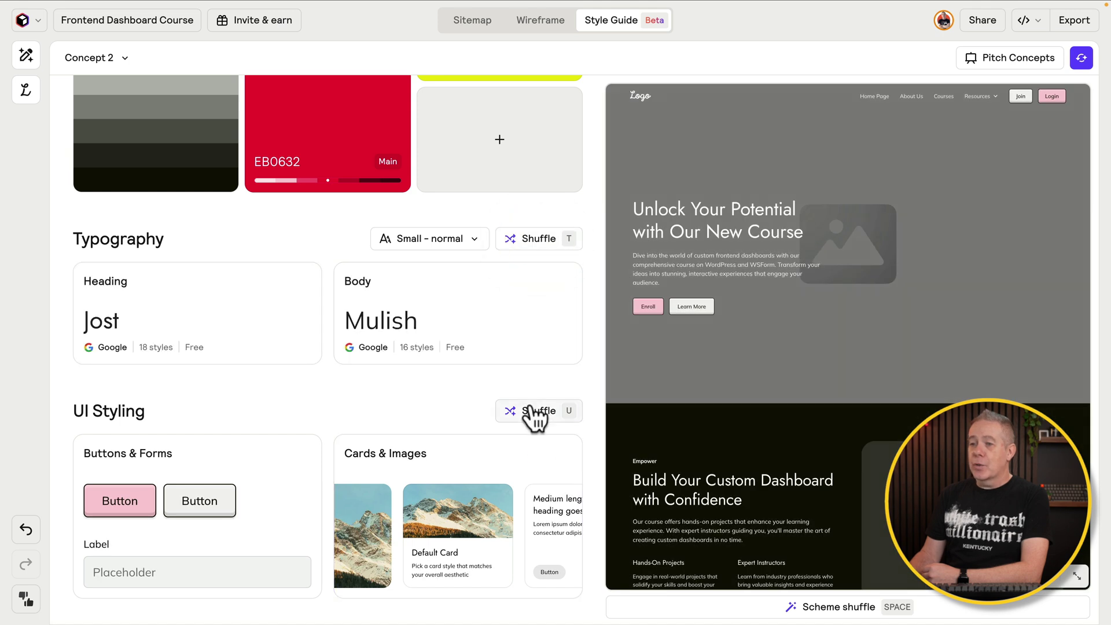
{"action": "left_click", "coordinate": [538, 410]}
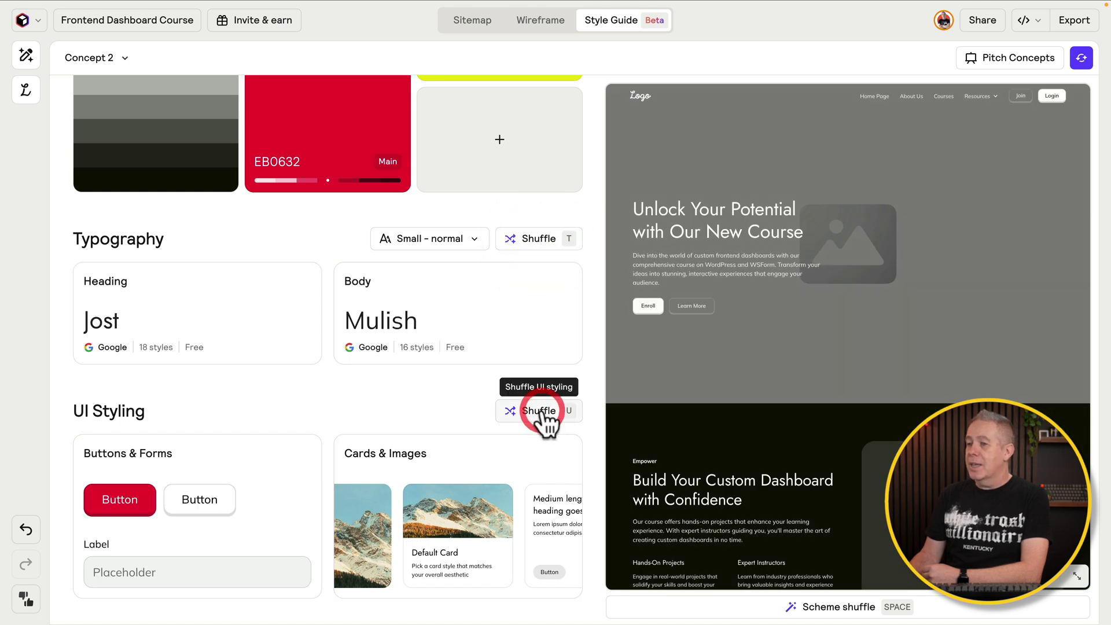
{"action": "left_click", "coordinate": [539, 411]}
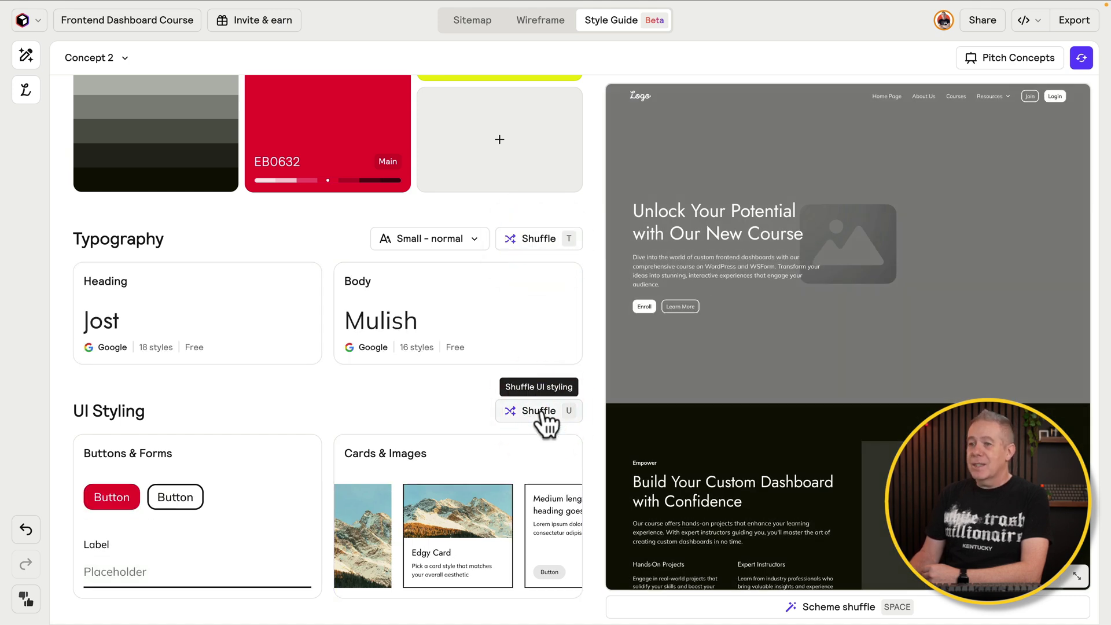
{"action": "mouse_move", "coordinate": [272, 479]}
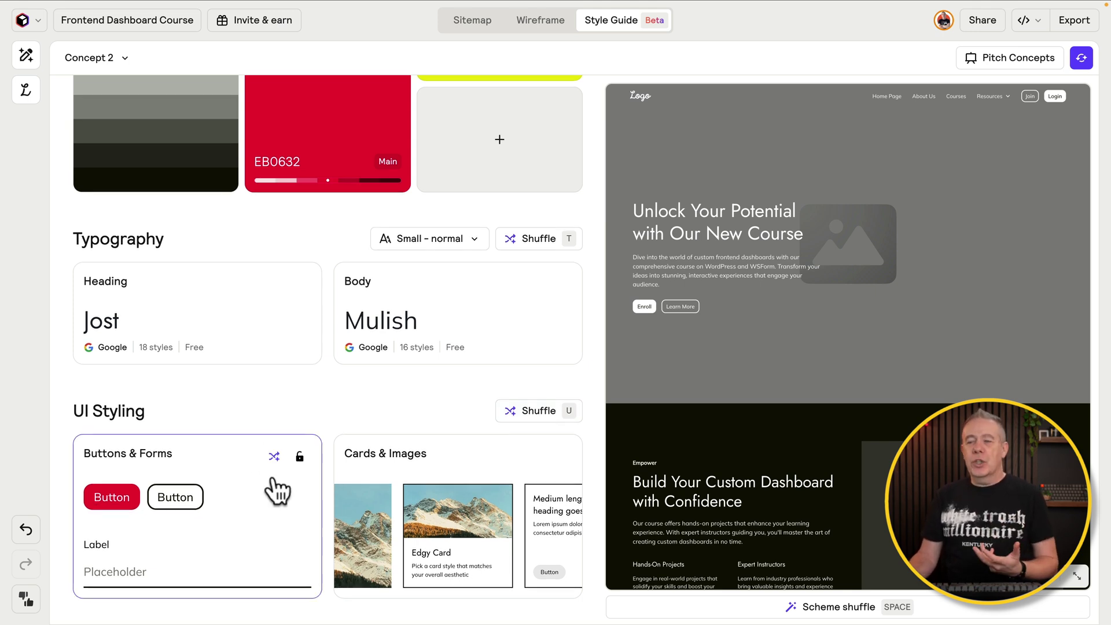
{"action": "scroll", "coordinate": [276, 491], "scroll_direction": "up", "scroll_amount": 3}
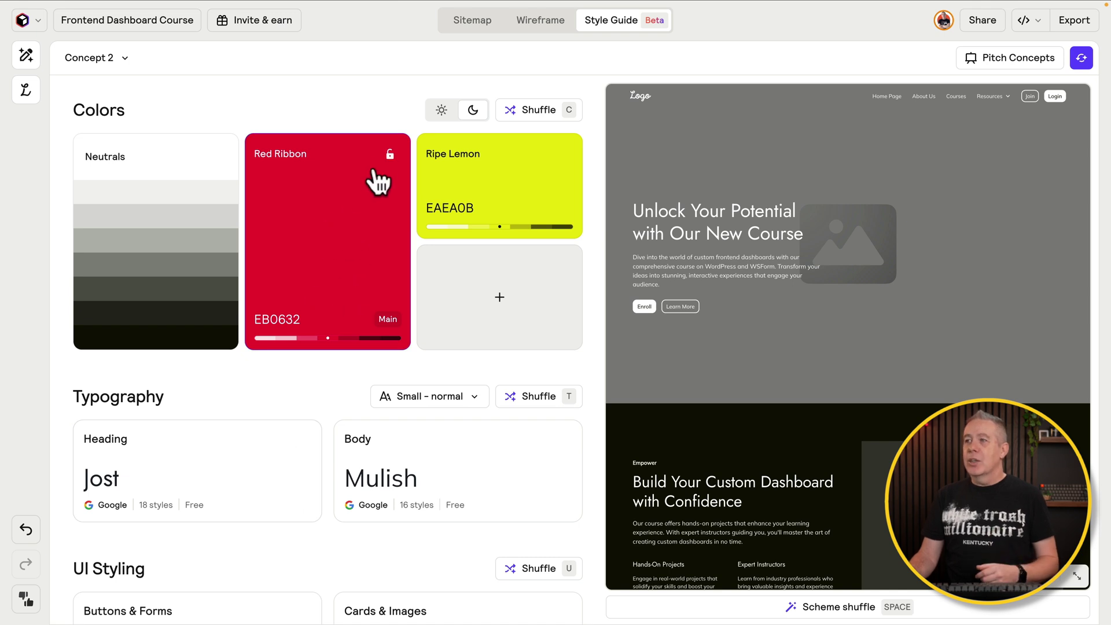
- Add a palette swatch and shuffle accents to Christine EC6609 and Corn DFD705 beside locked Red Ribbon
{"action": "left_click", "coordinate": [538, 115]}
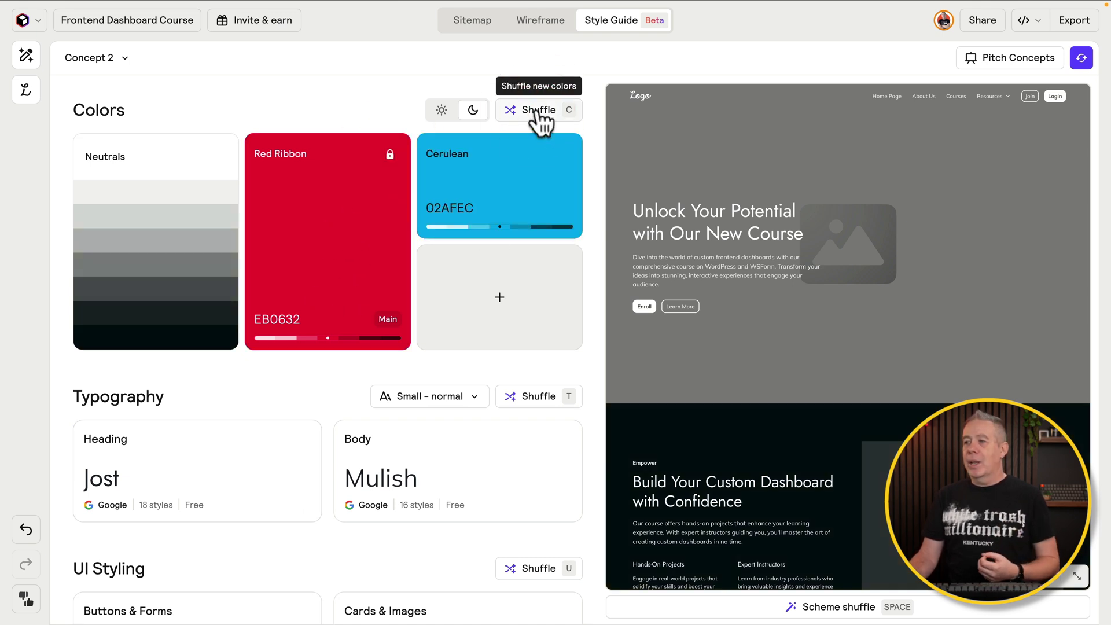
{"action": "left_click", "coordinate": [504, 294]}
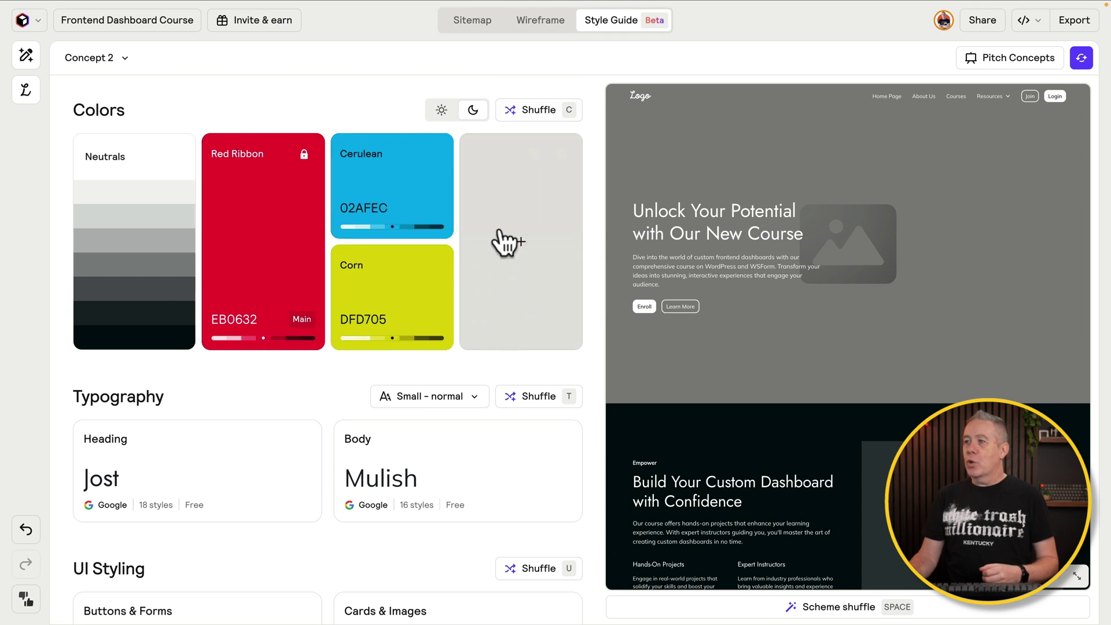
{"action": "left_click", "coordinate": [525, 112]}
{"action": "left_click", "coordinate": [526, 112]}
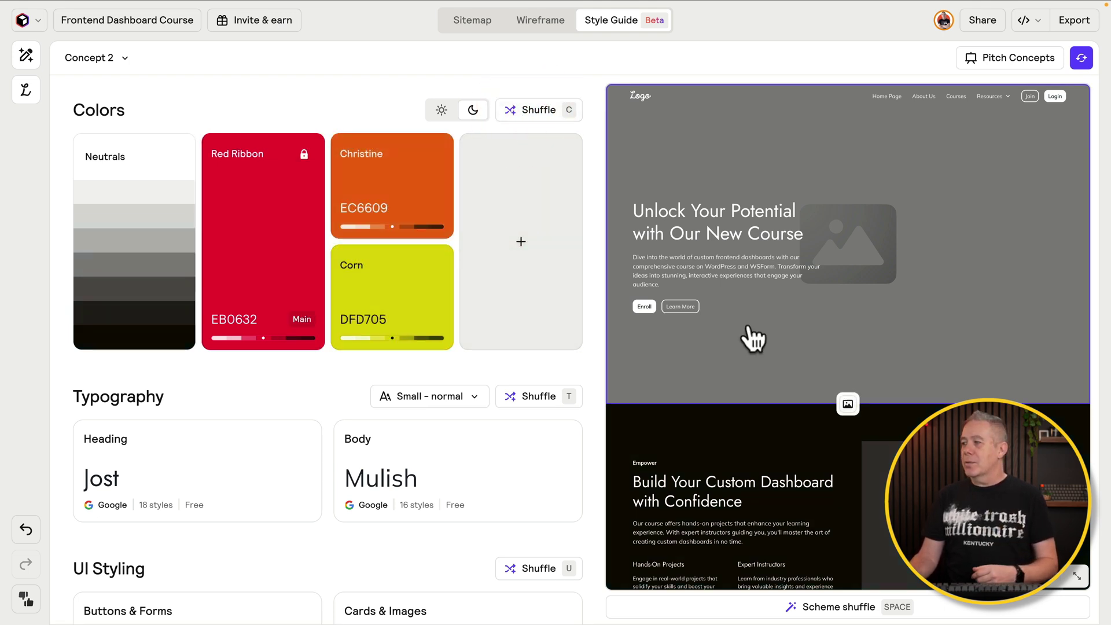
- Try Corn shades on the Build Your Custom Dashboard section background, ending on bright Corn
{"action": "scroll", "coordinate": [840, 417], "scroll_direction": "down", "scroll_amount": 5}
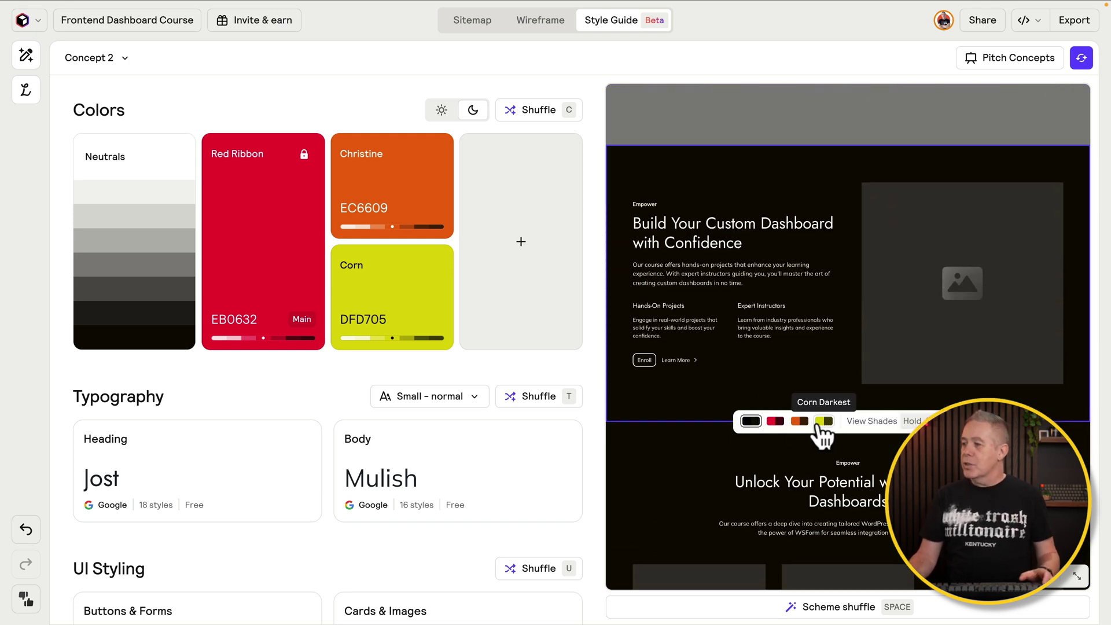
{"action": "left_click", "coordinate": [823, 421]}
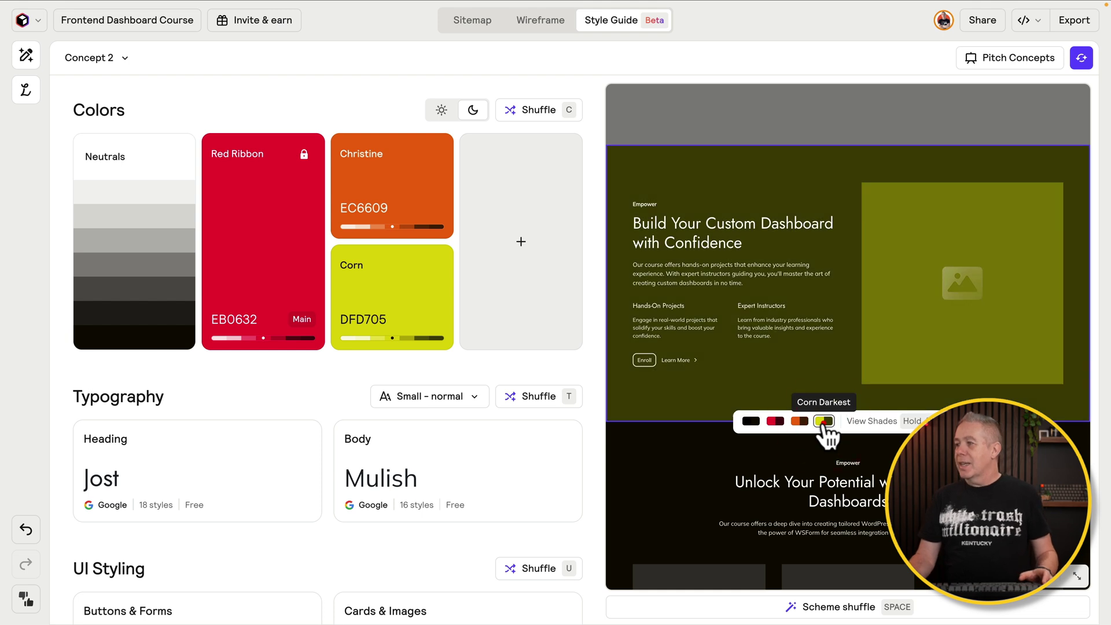
{"action": "left_click", "coordinate": [823, 425]}
{"action": "left_click", "coordinate": [822, 425]}
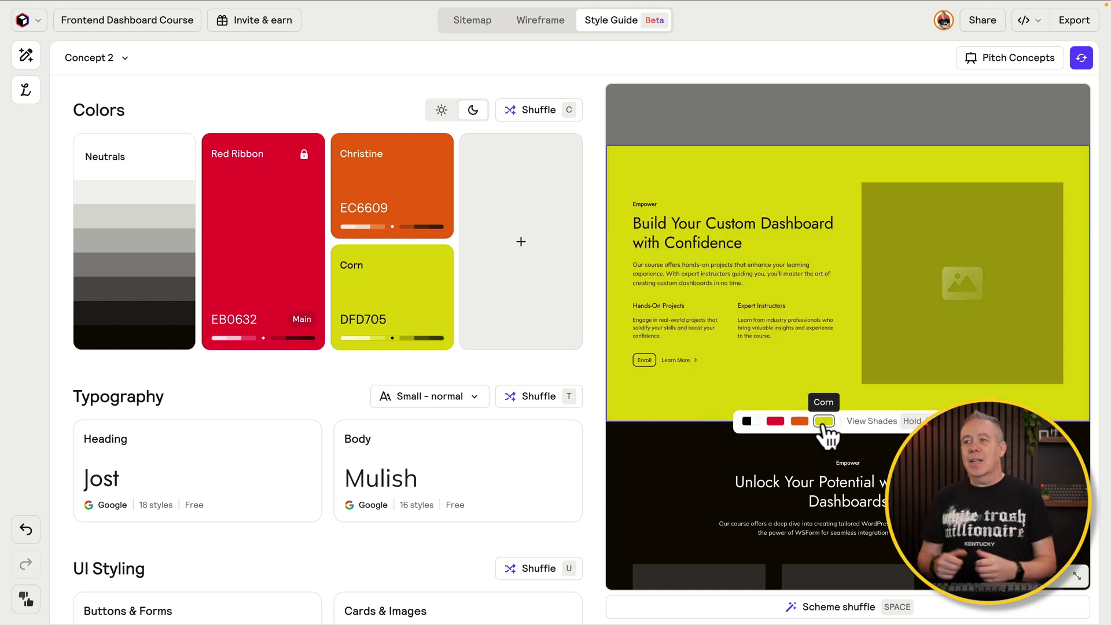
- Upload the concert crowd photo as the section's image
{"action": "left_click", "coordinate": [959, 331]}
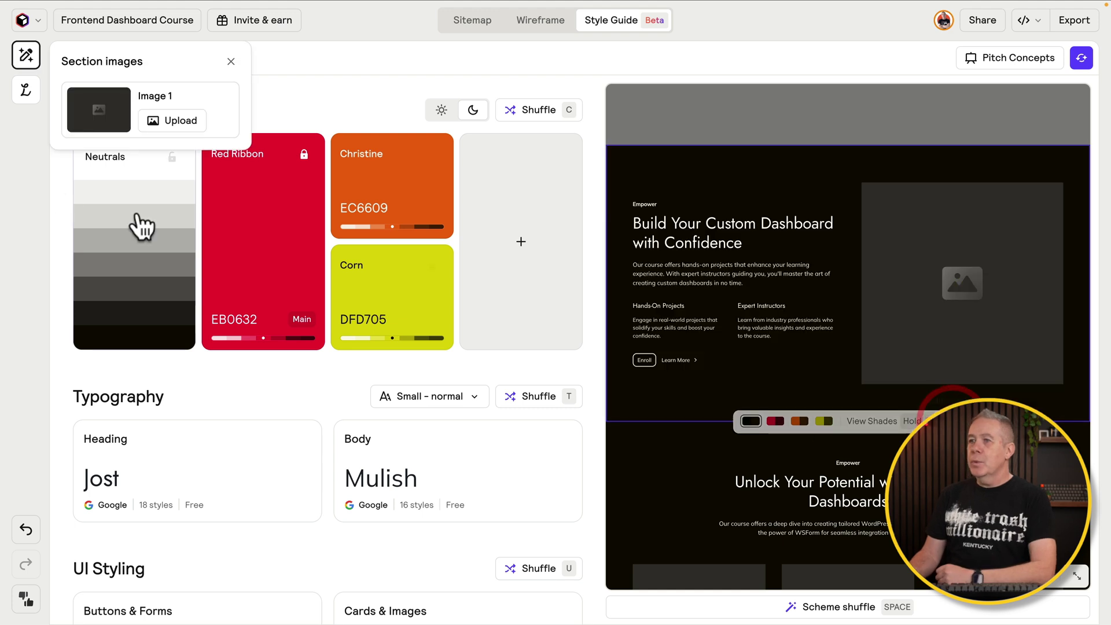
{"action": "left_click", "coordinate": [175, 122]}
{"action": "double_click", "coordinate": [289, 306]}
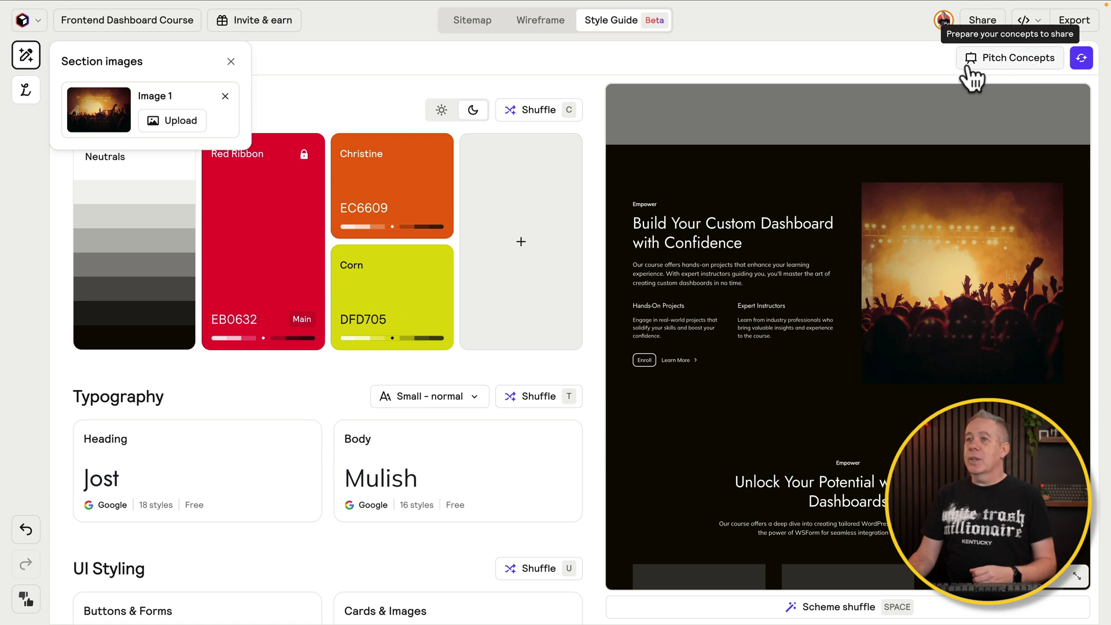
{"action": "left_click", "coordinate": [850, 65]}
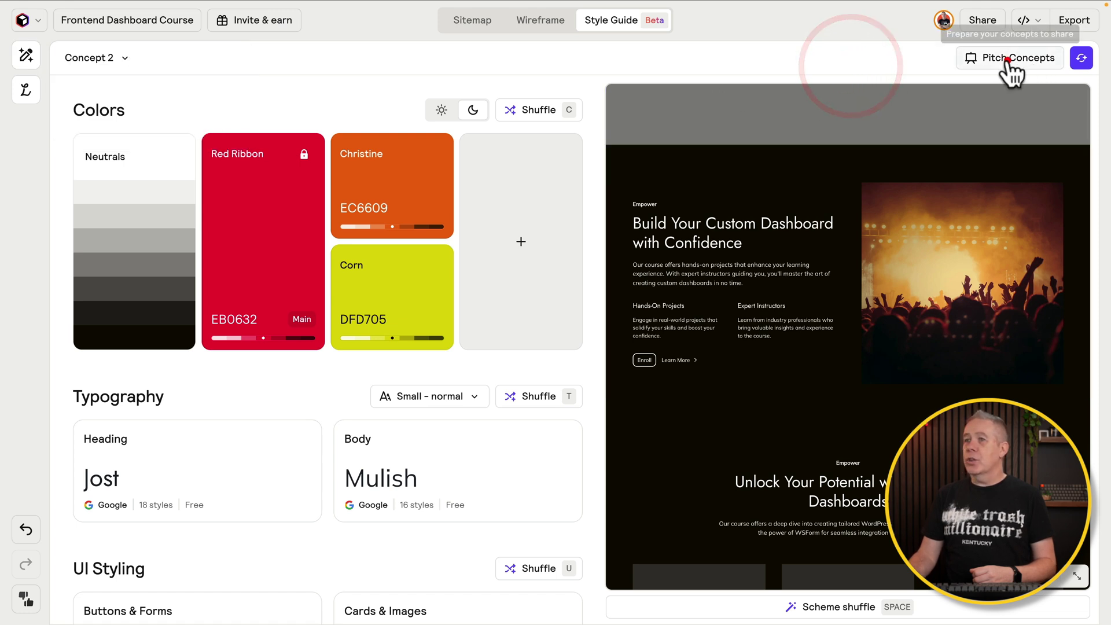
- From Pitch Concepts, open Concept 1's full preview and view it at mobile width
{"action": "left_click", "coordinate": [1010, 65]}
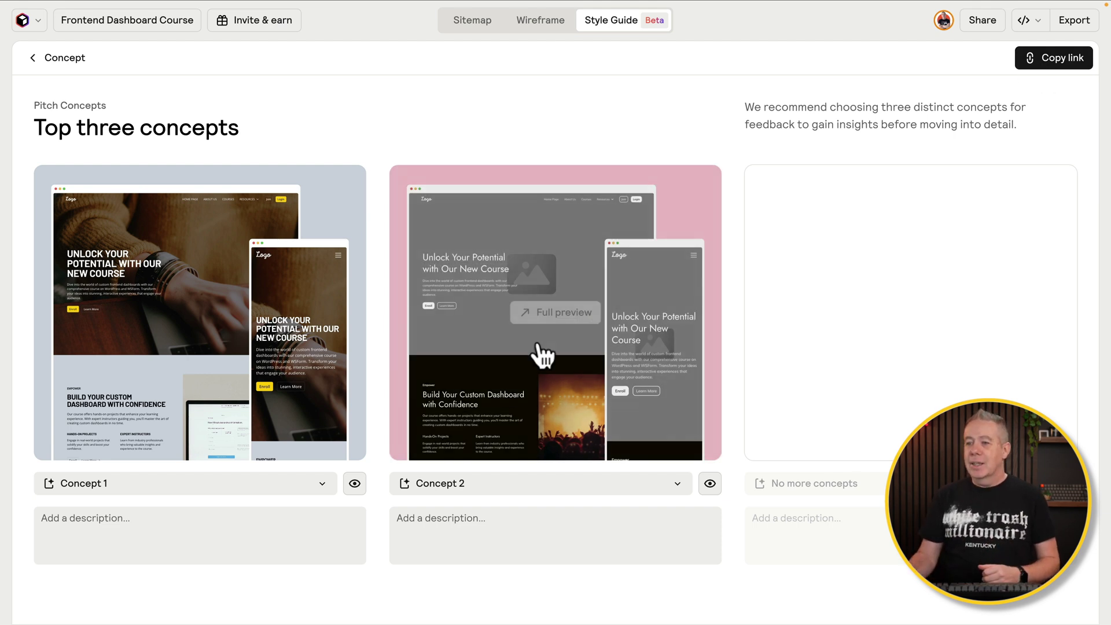
{"action": "left_click", "coordinate": [281, 345]}
{"action": "scroll", "coordinate": [602, 284], "scroll_direction": "down", "scroll_amount": 10}
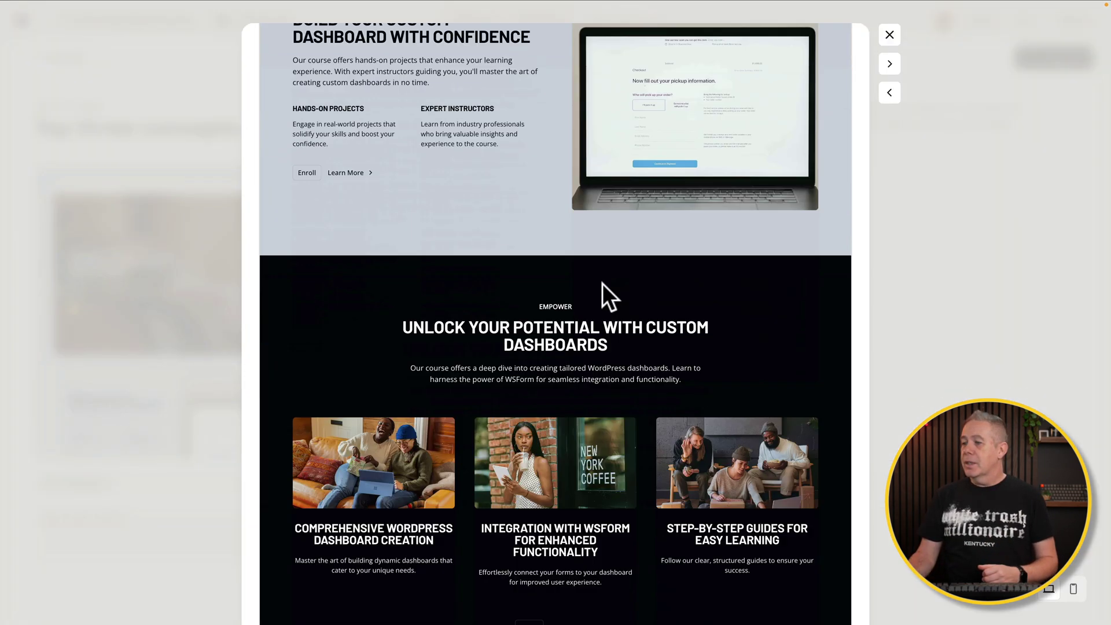
{"action": "scroll", "coordinate": [602, 284], "scroll_direction": "up", "scroll_amount": 5}
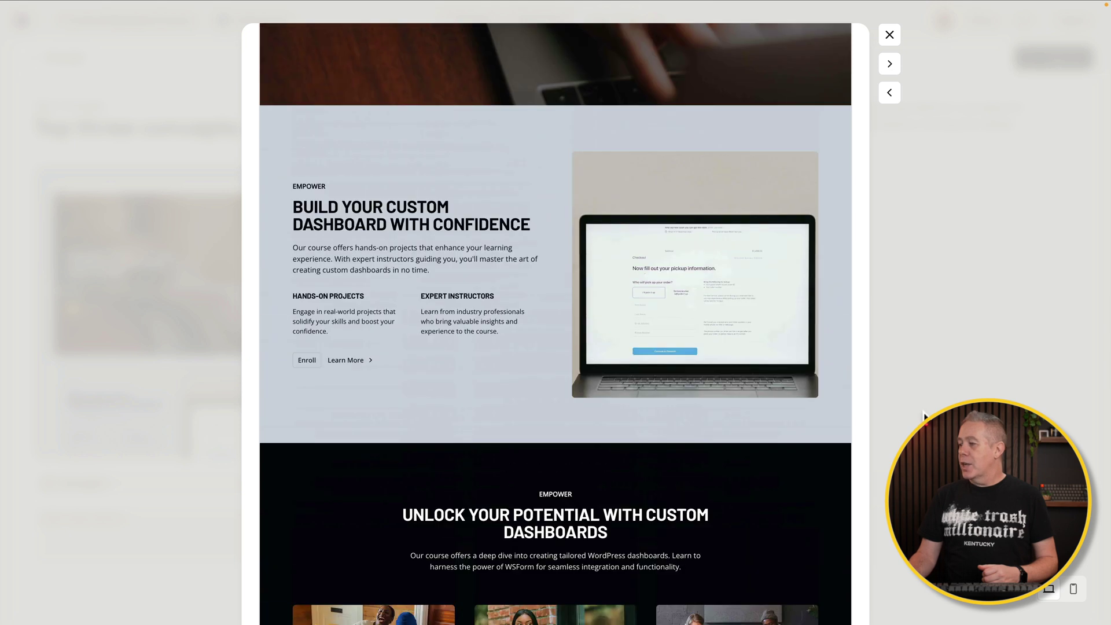
{"action": "left_click", "coordinate": [1073, 588]}
{"action": "scroll", "coordinate": [722, 492], "scroll_direction": "down", "scroll_amount": 8}
{"action": "scroll", "coordinate": [721, 488], "scroll_direction": "down", "scroll_amount": 8}
{"action": "scroll", "coordinate": [720, 488], "scroll_direction": "up", "scroll_amount": 7}
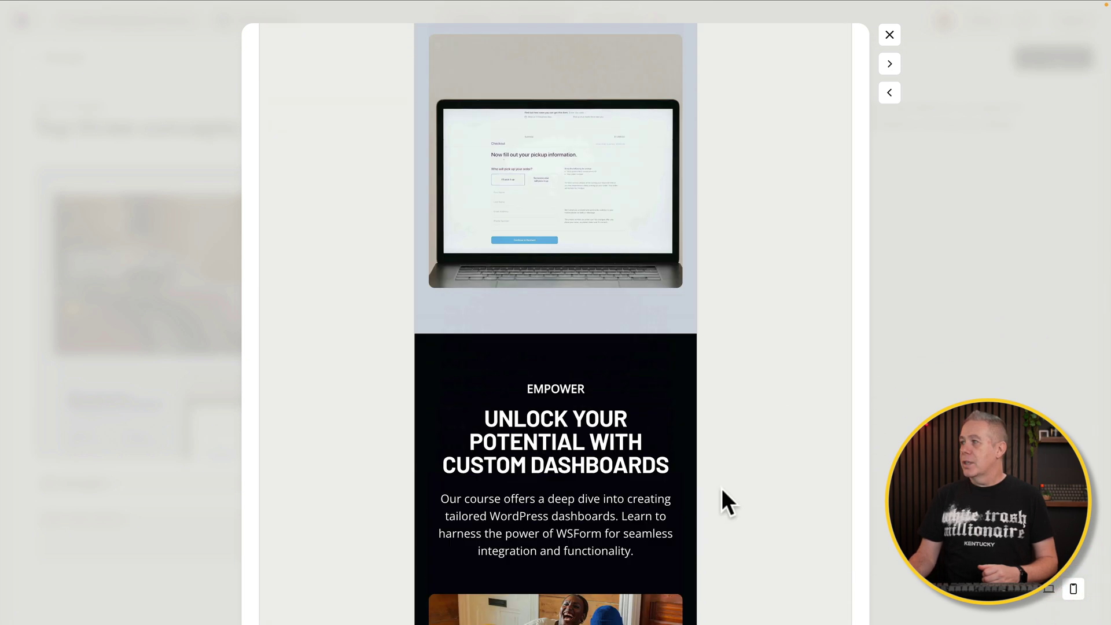